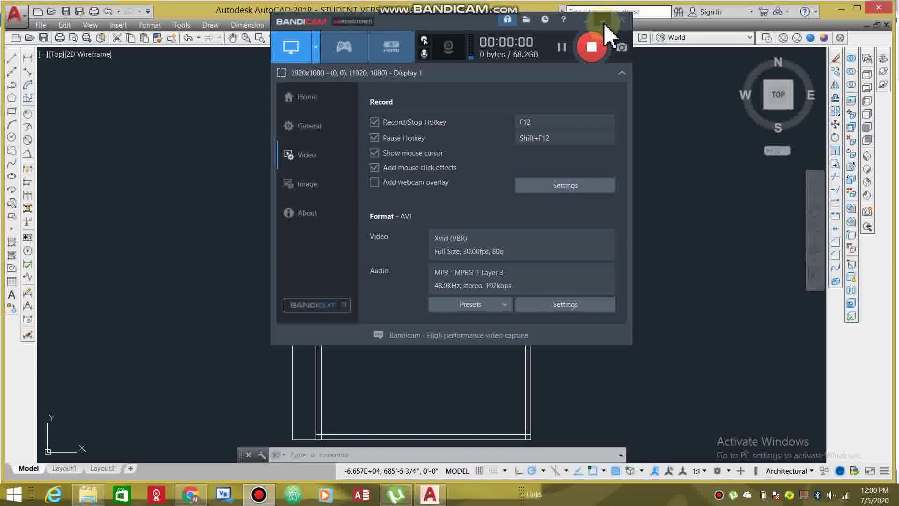
# Step: Zoom and pan onto the wall outline's top-left corner, then enter F for FILLET
pyautogui.click(602, 21)
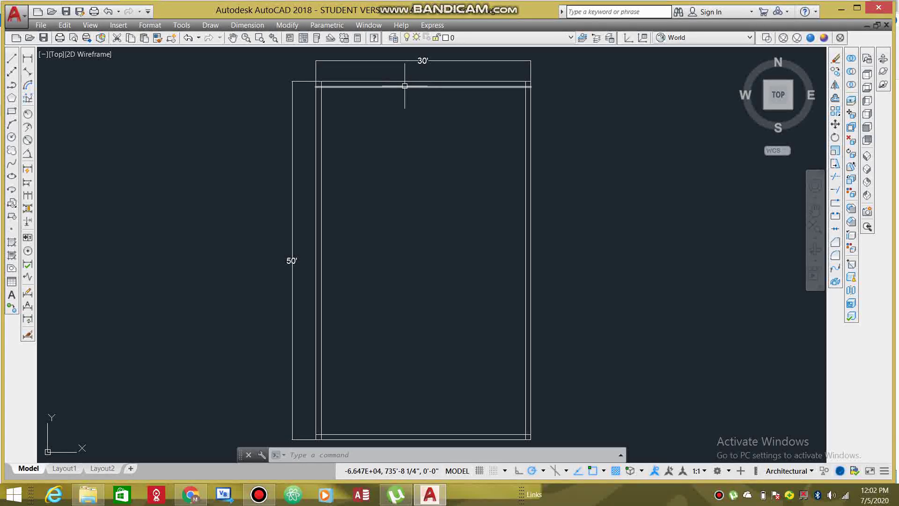
pyautogui.scroll(5, 388, 73)
pyautogui.scroll(2, 389, 86)
pyautogui.scroll(-2, 375, 164)
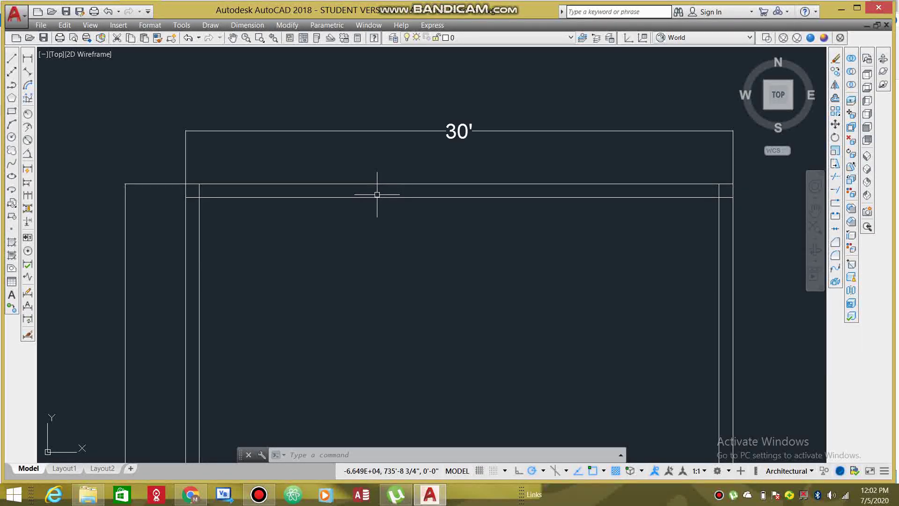
pyautogui.moveTo(377, 235)
pyautogui.mouseDown(button='middle')
pyautogui.moveTo(387, 223)
pyautogui.moveTo(355, 180)
pyautogui.mouseUp(button='middle')
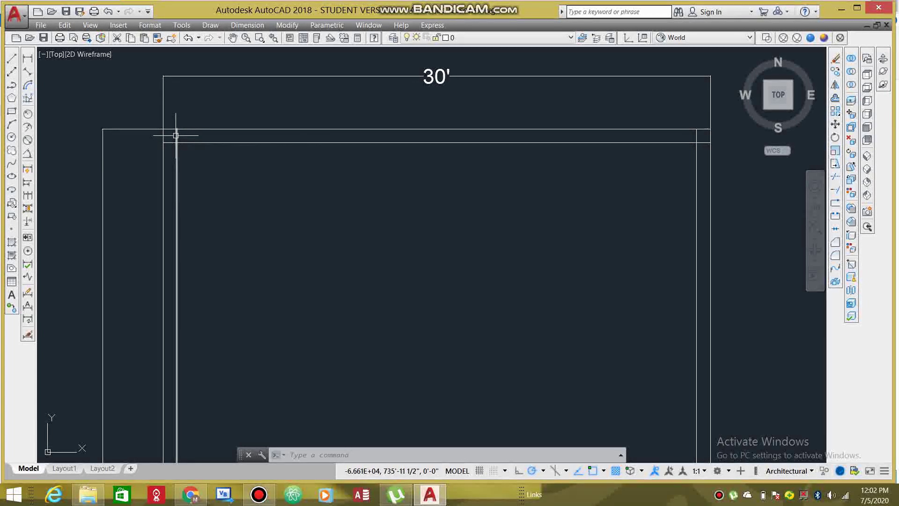
pyautogui.scroll(3, 174, 137)
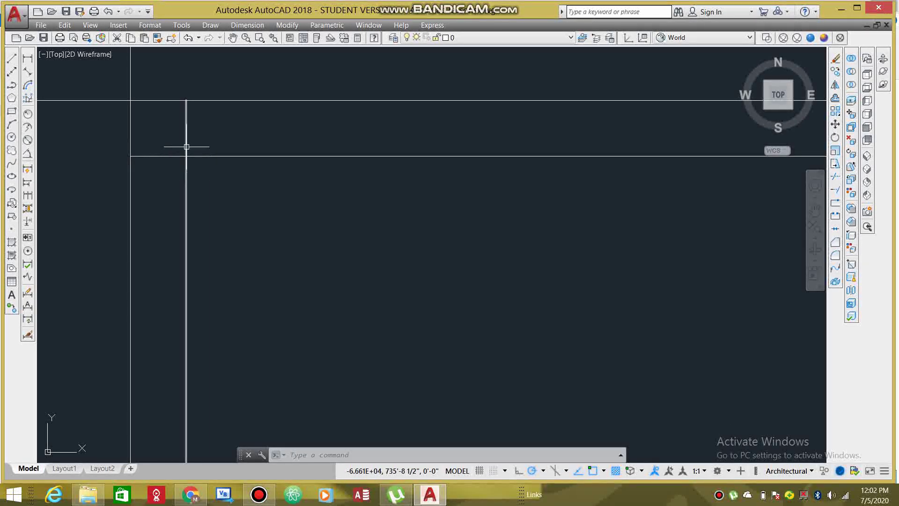
pyautogui.scroll(-1, 183, 110)
pyautogui.scroll(-1, 182, 117)
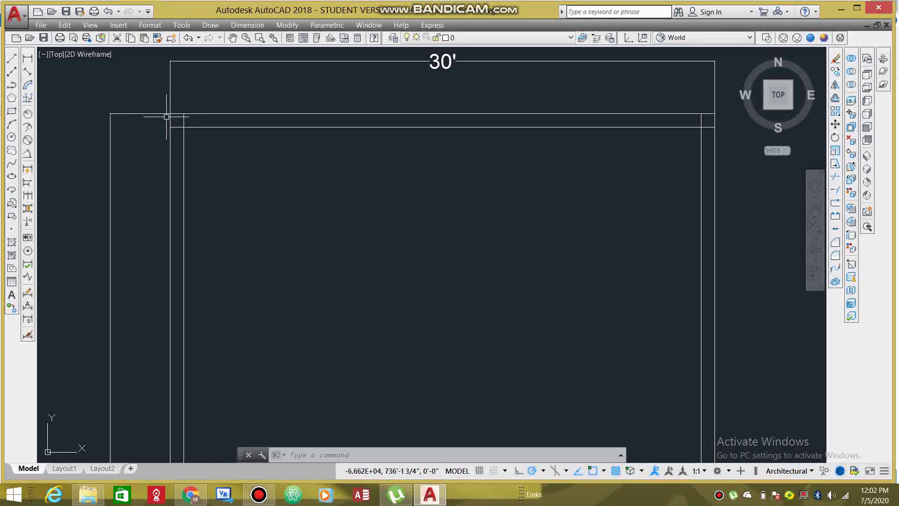
pyautogui.scroll(4, 166, 116)
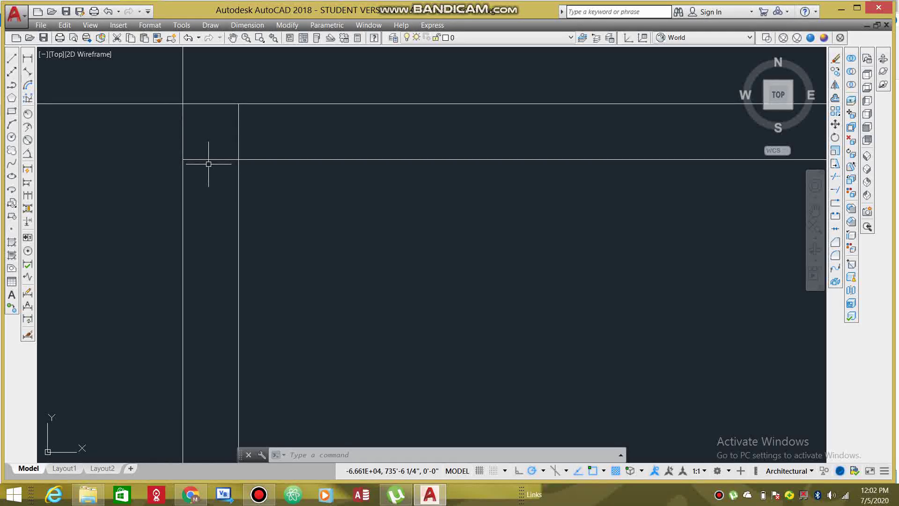
pyautogui.scroll(-4, 208, 163)
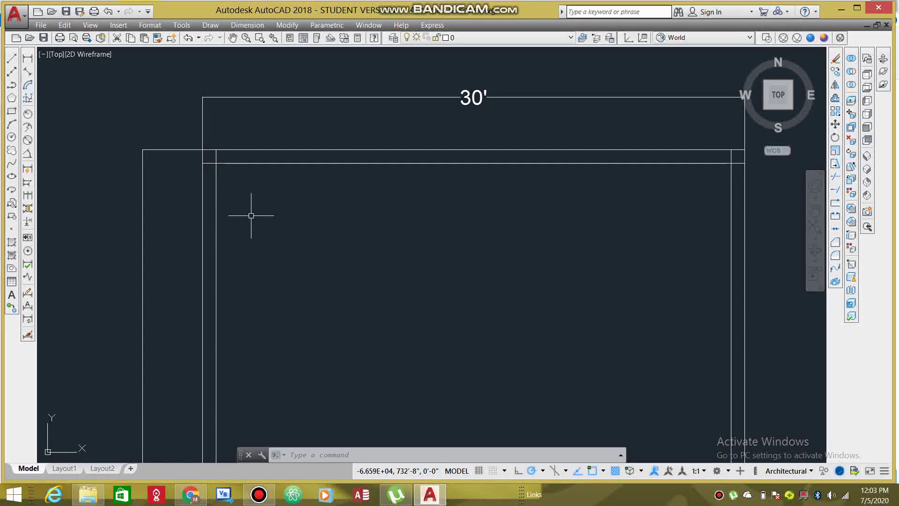
pyautogui.write('F')
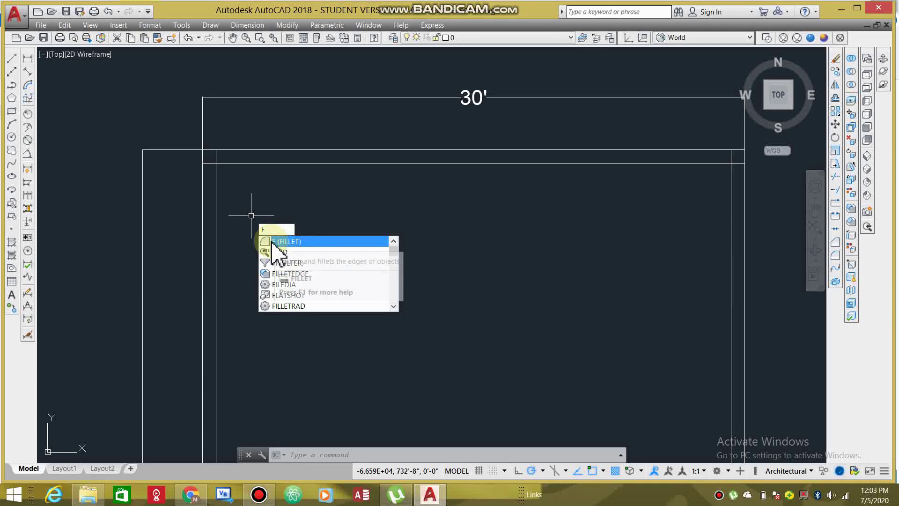
# Step: Fillet the inner vertical and top wall lines at the top-left corner, undo it, then enter TR
pyautogui.click(286, 242)
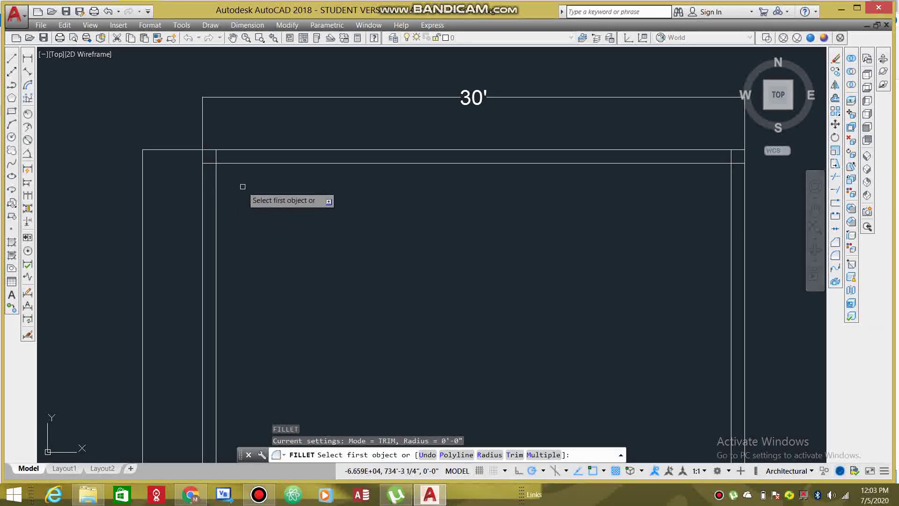
pyautogui.click(217, 179)
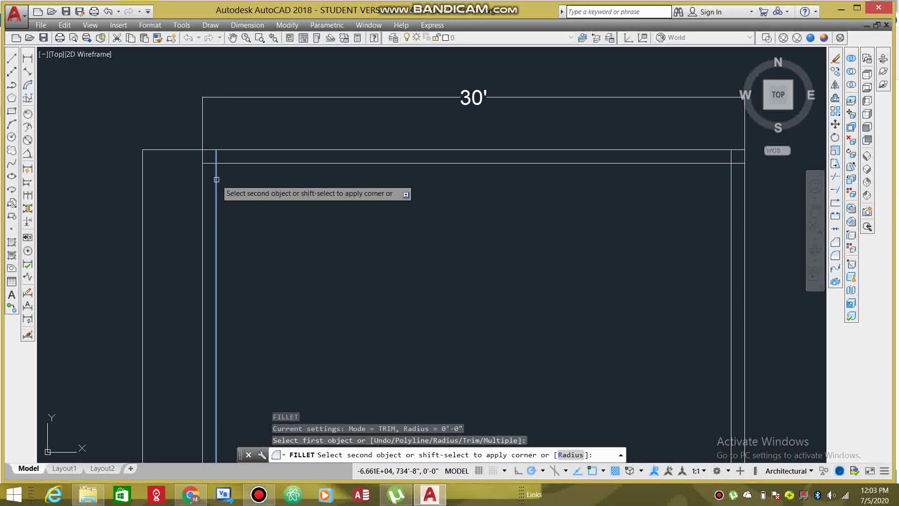
pyautogui.click(236, 163)
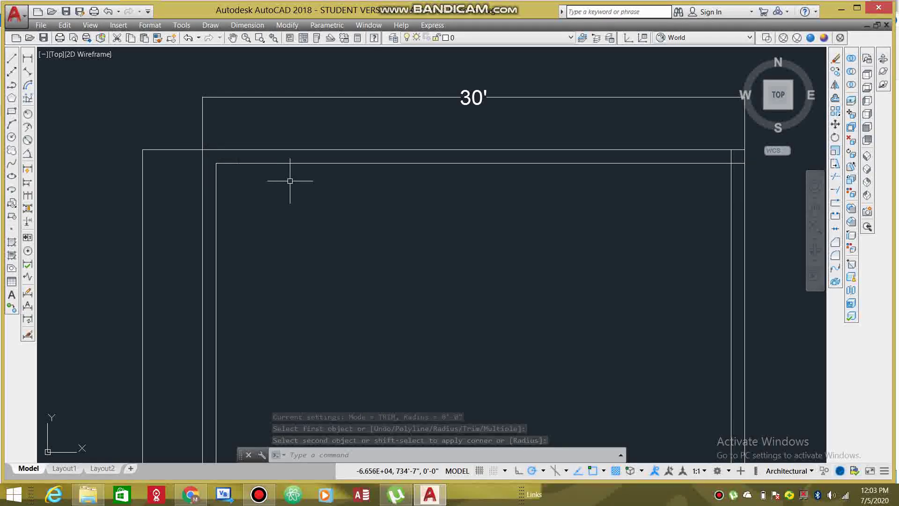
pyautogui.hotkey('ctrl', 'z')
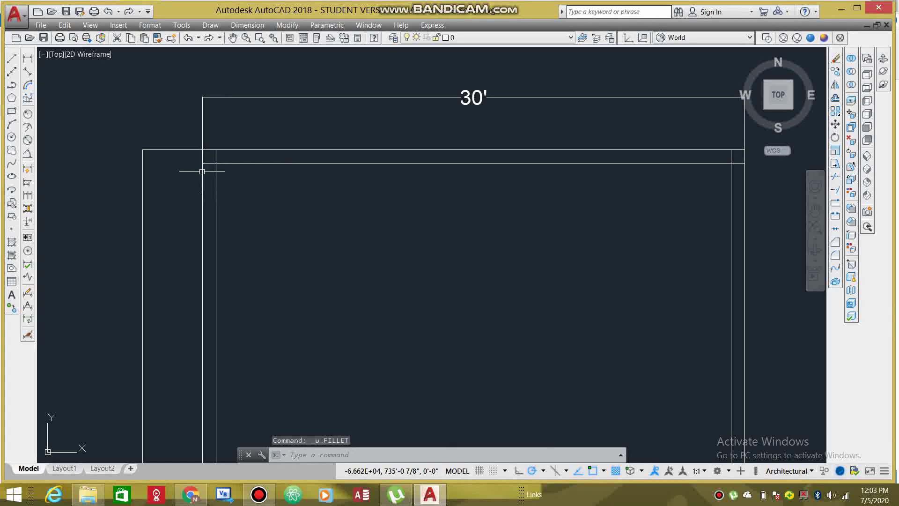
pyautogui.scroll(2, 195, 168)
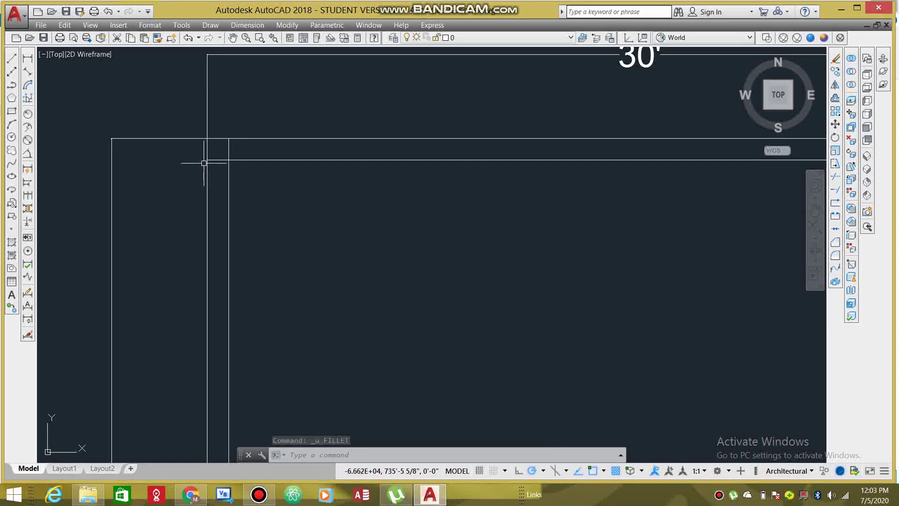
pyautogui.write('tr')
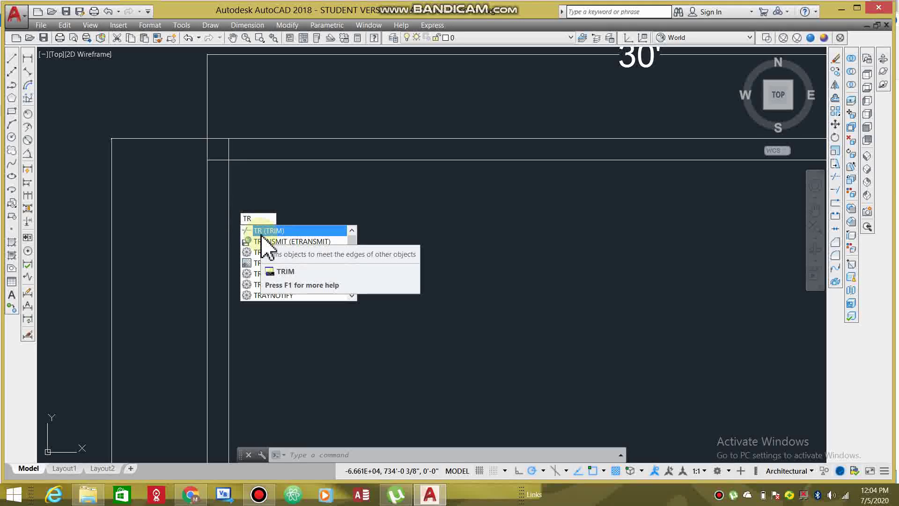
pyautogui.moveTo(268, 230)
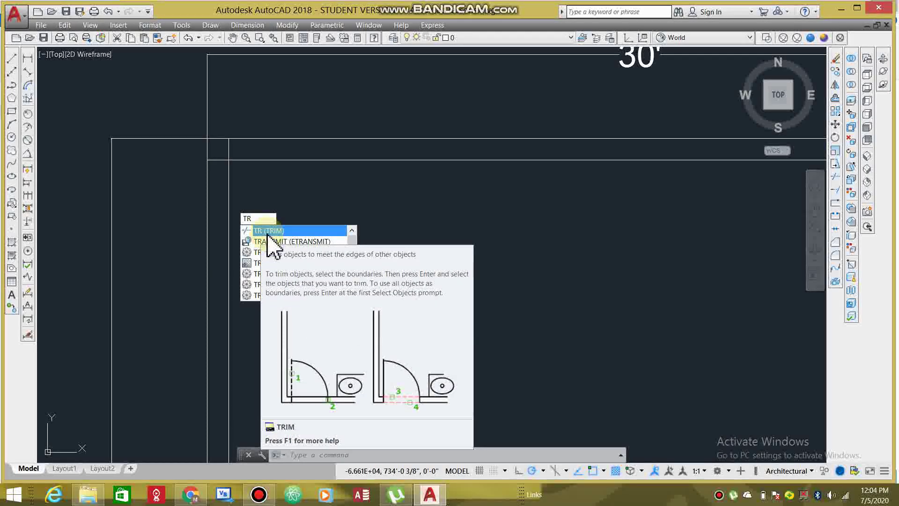
# Step: Trim the overhanging line ends at the inner top-left corner, using all lines as cutting edges
pyautogui.press('Return')
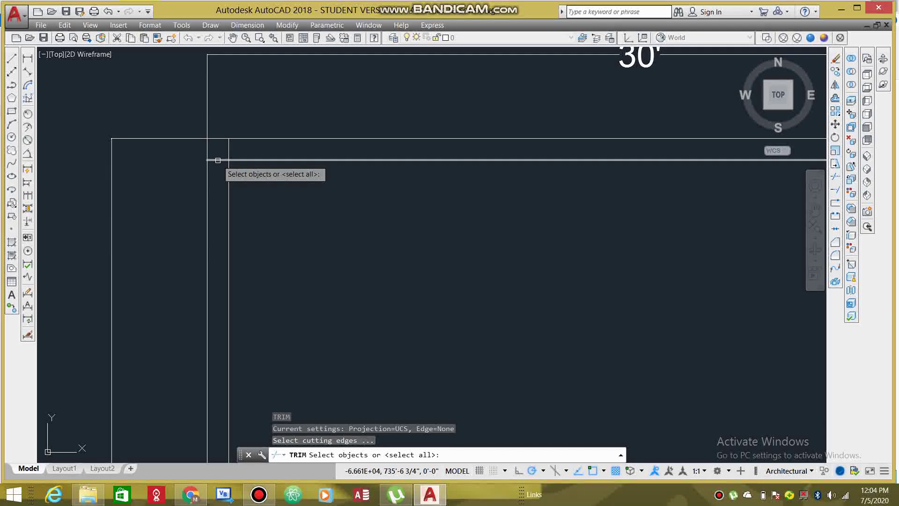
pyautogui.click(218, 161)
pyautogui.press('Escape')
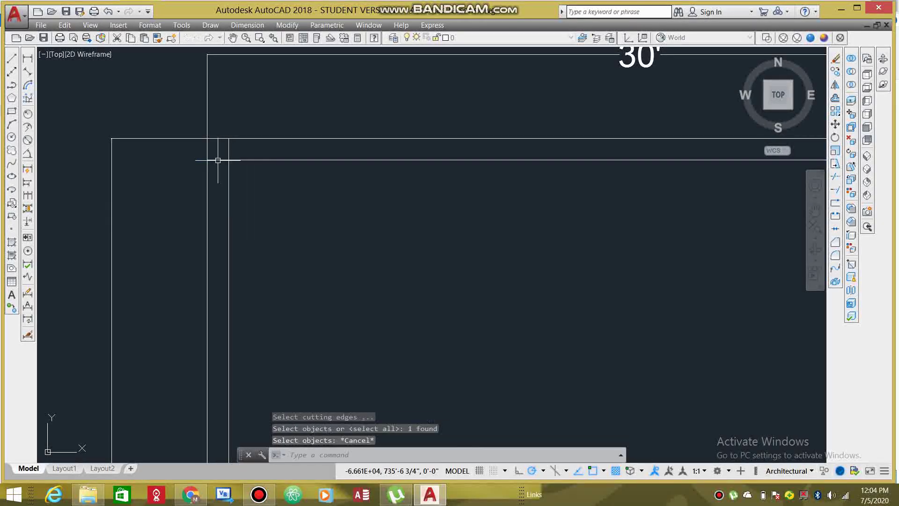
pyautogui.press('Return')
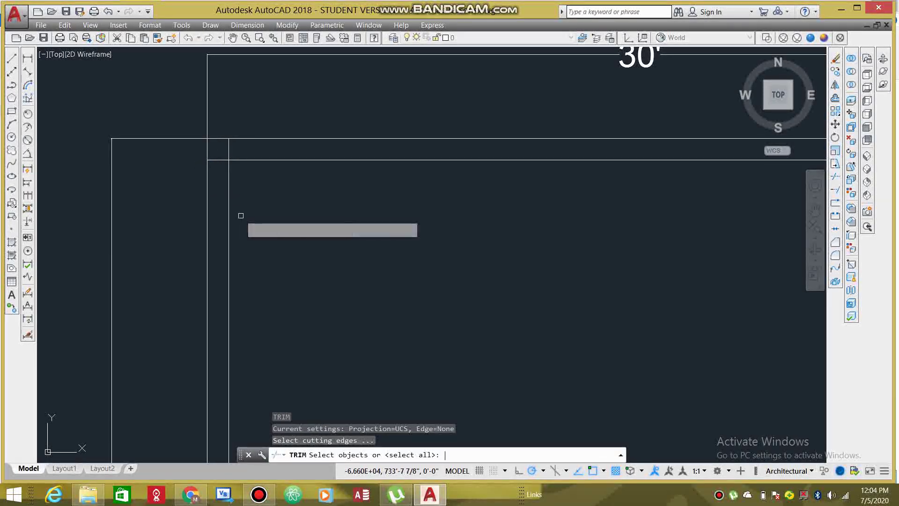
pyautogui.press('Return')
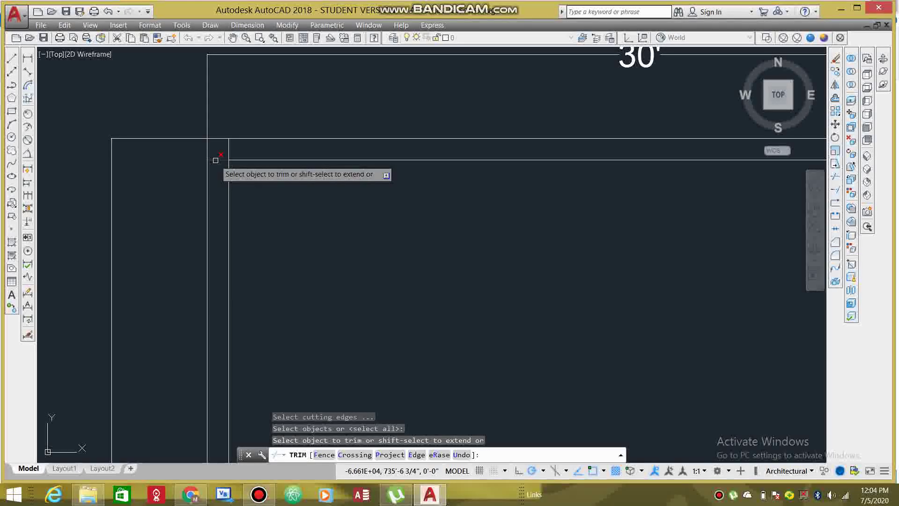
pyautogui.click(216, 160)
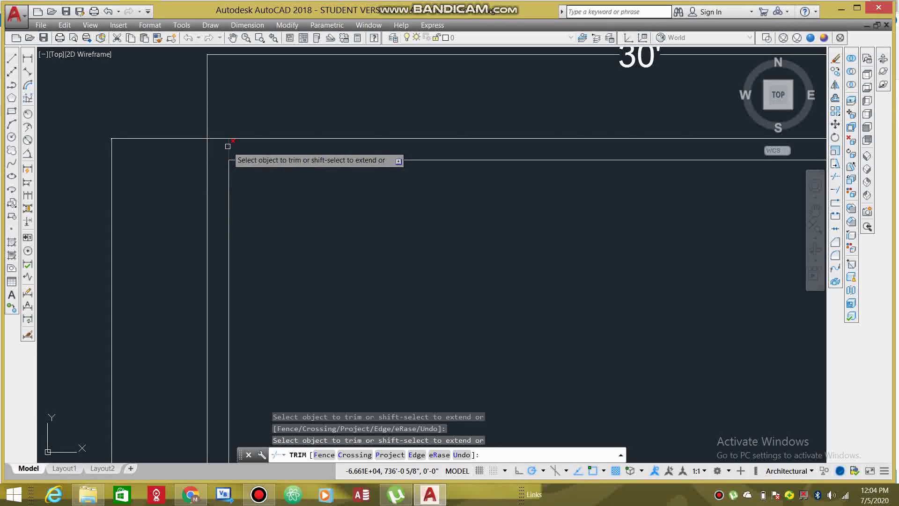
pyautogui.click(229, 146)
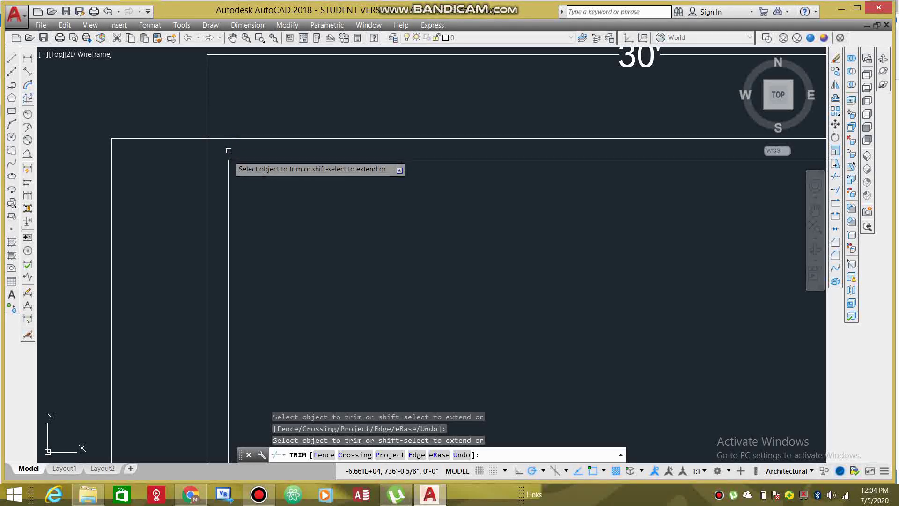
# Step: Trim the top line's overhang past the top-right corner and end the trim
pyautogui.scroll(-2, 228, 155)
pyautogui.scroll(-6, 229, 168)
pyautogui.scroll(10, 355, 172)
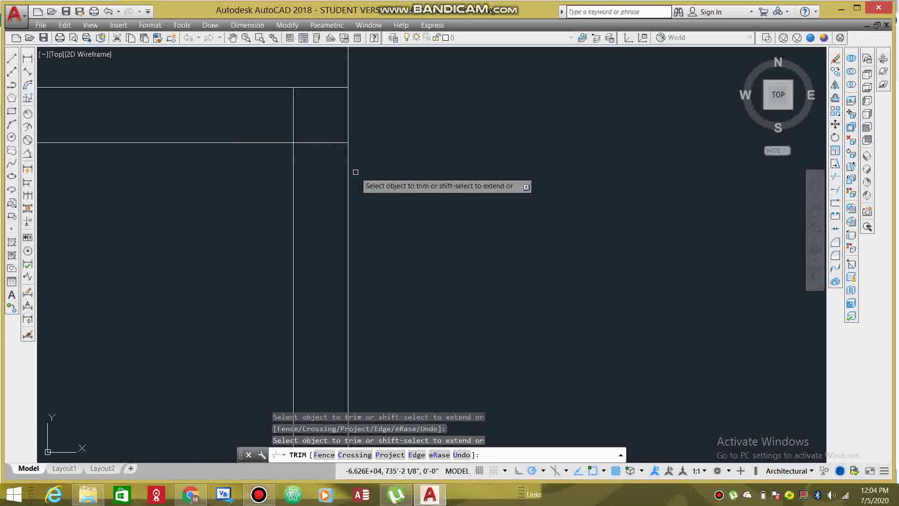
pyautogui.click(309, 142)
pyautogui.scroll(-3, 310, 149)
pyautogui.moveTo(273, 154)
pyautogui.mouseDown(button='middle')
pyautogui.moveTo(309, 184)
pyautogui.moveTo(437, 217)
pyautogui.mouseUp(button='middle')
pyautogui.scroll(2, 309, 185)
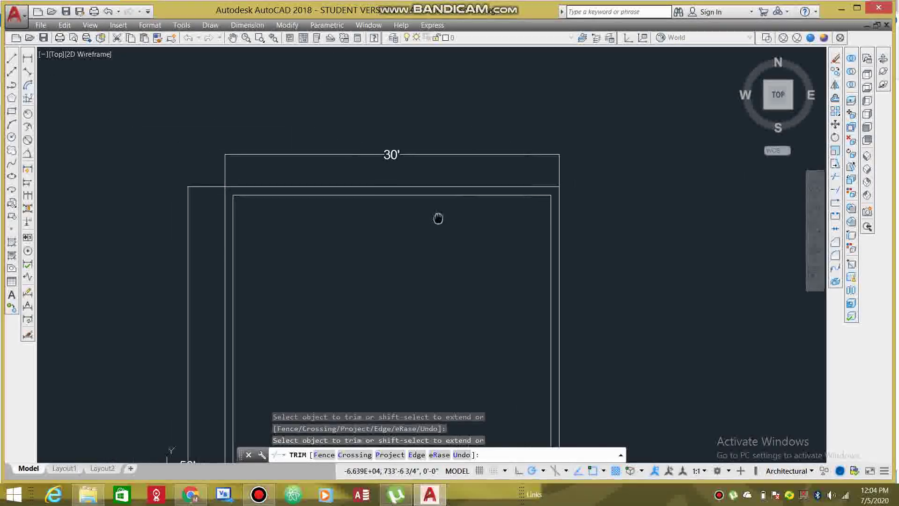
pyautogui.scroll(2, 354, 249)
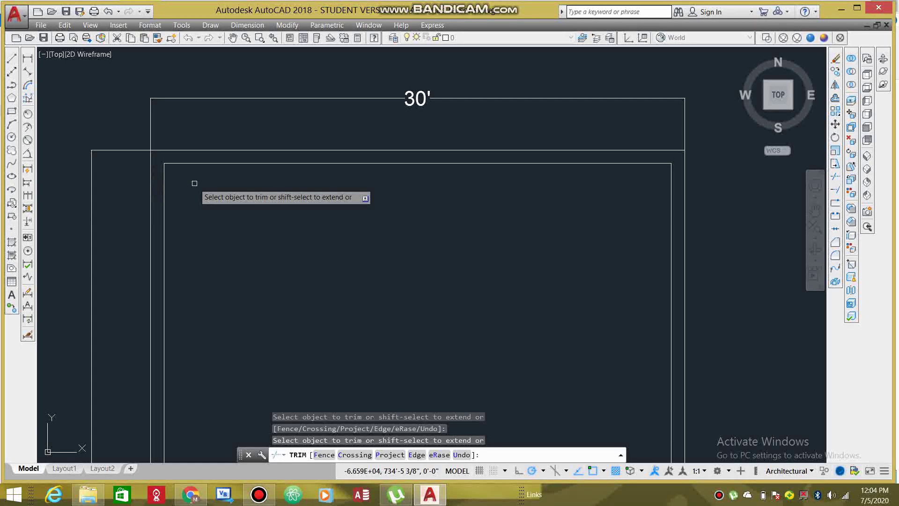
pyautogui.press('Escape')
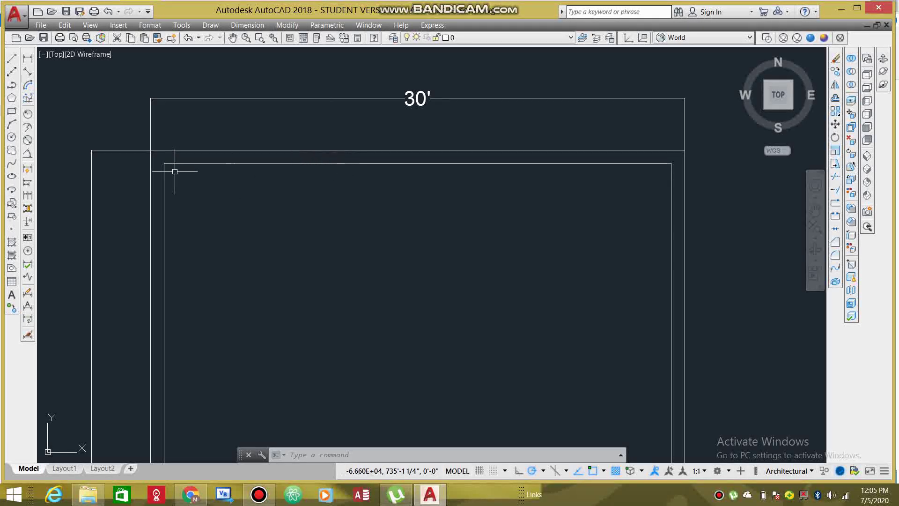
pyautogui.scroll(-2, 226, 187)
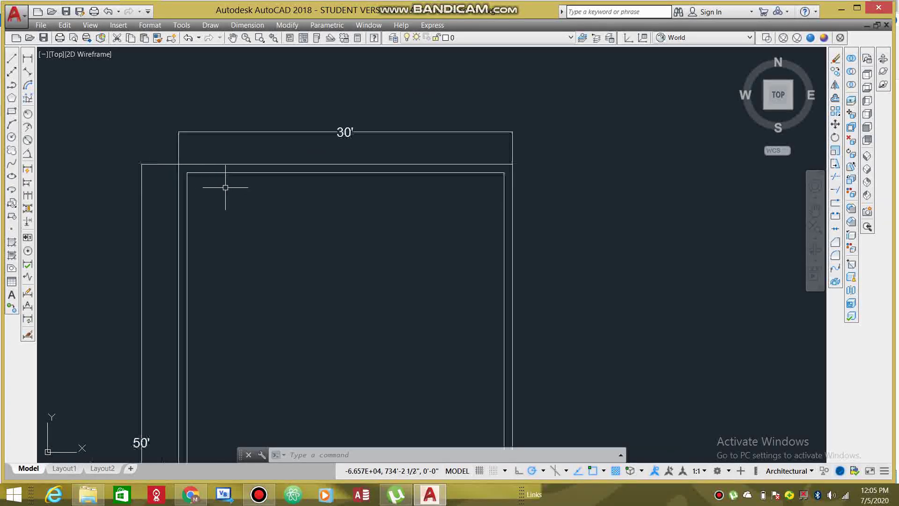
pyautogui.scroll(2, 273, 186)
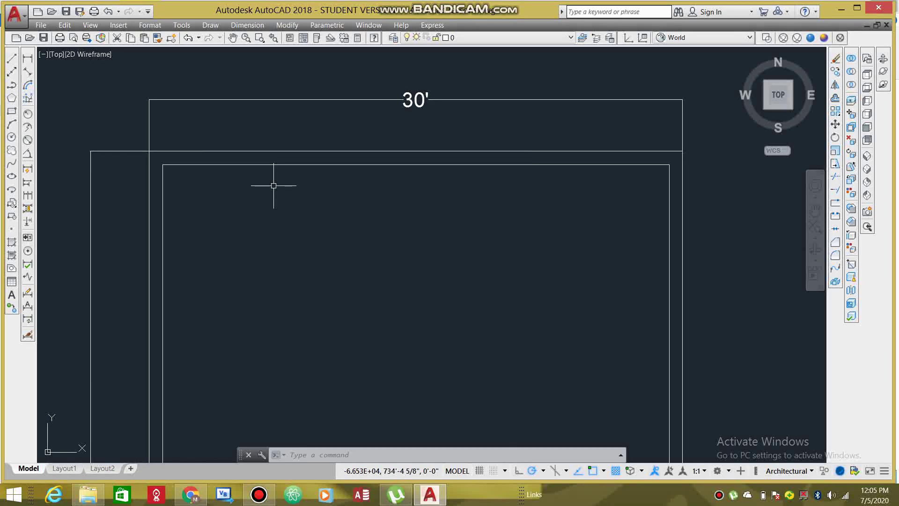
pyautogui.scroll(-2, 365, 209)
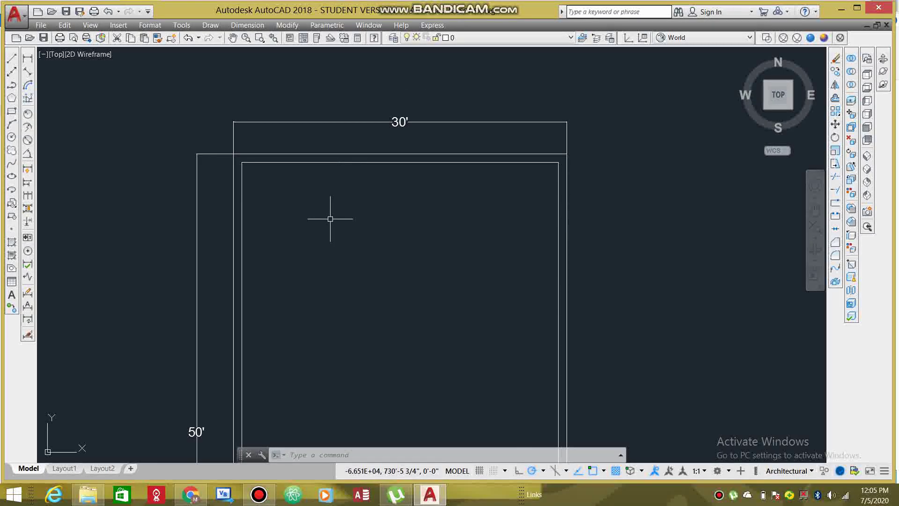
pyautogui.scroll(2, 330, 218)
pyautogui.moveTo(331, 229); pyautogui.dragTo(324, 250, button='middle')
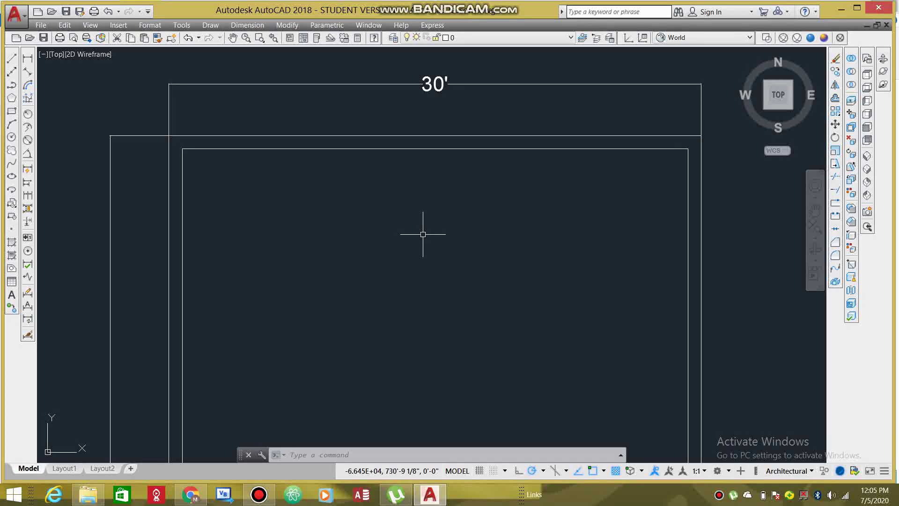
pyautogui.moveTo(454, 260); pyautogui.dragTo(438, 227, button='middle')
pyautogui.scroll(-2, 405, 220)
pyautogui.moveTo(443, 288); pyautogui.dragTo(418, 209, button='middle')
pyautogui.scroll(-2, 417, 208)
pyautogui.moveTo(443, 259)
pyautogui.mouseDown(button='middle')
pyautogui.moveTo(437, 199)
pyautogui.moveTo(442, 226)
pyautogui.mouseUp(button='middle')
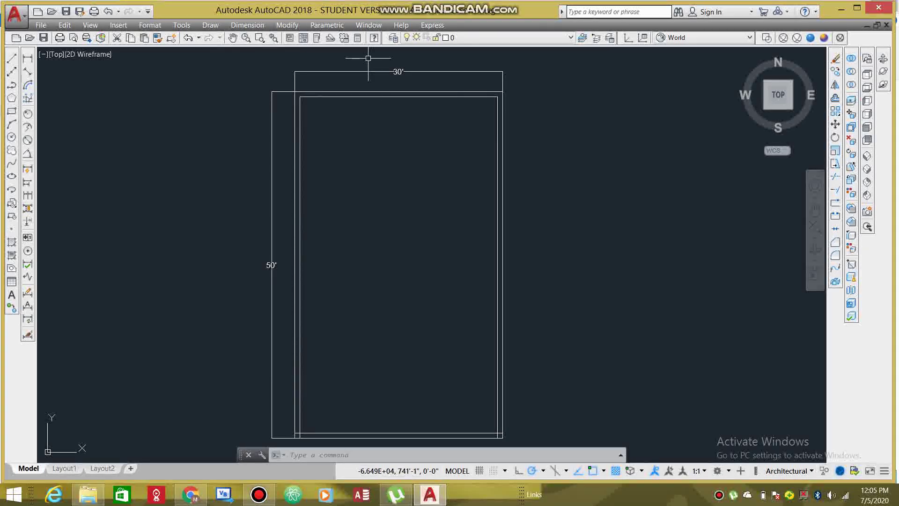
pyautogui.scroll(4, 368, 58)
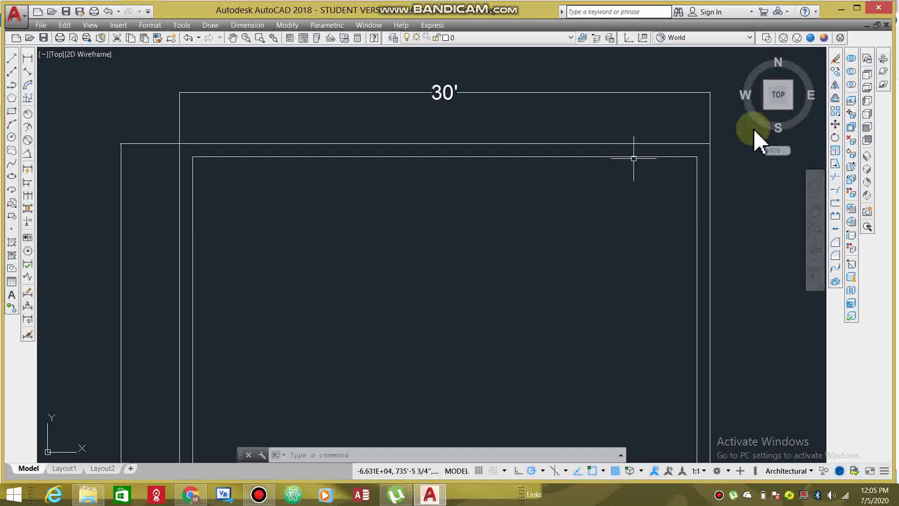
pyautogui.click(835, 99)
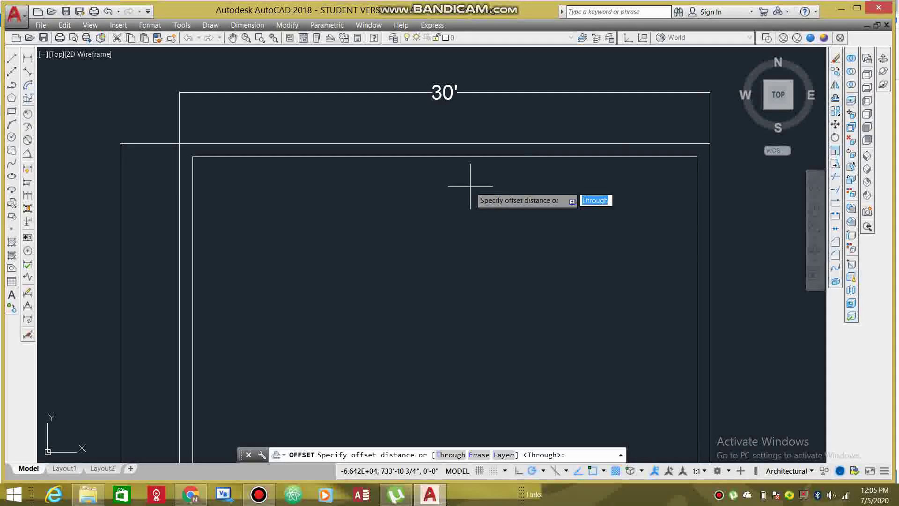
# Step: Offset the inner top wall line 15' downward to form the bedroom's partition line
pyautogui.write("15'")
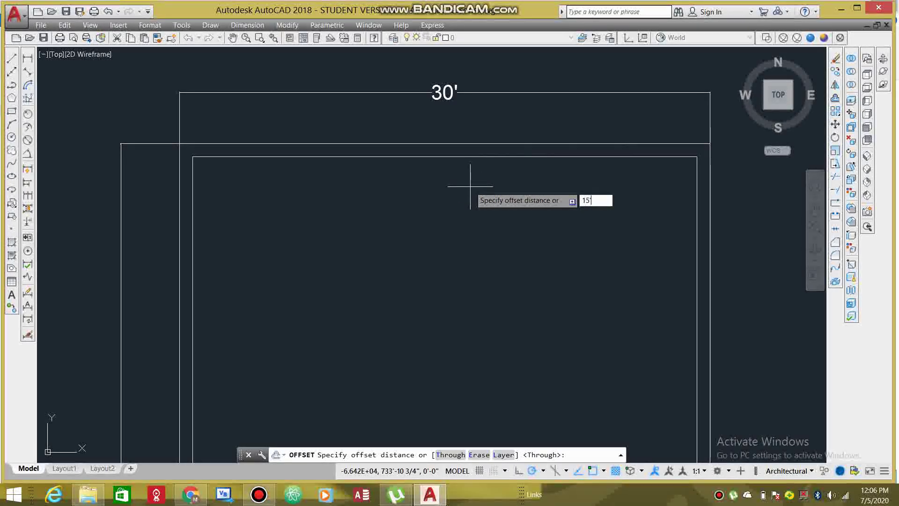
pyautogui.press('Return')
pyautogui.scroll(-2, 454, 157)
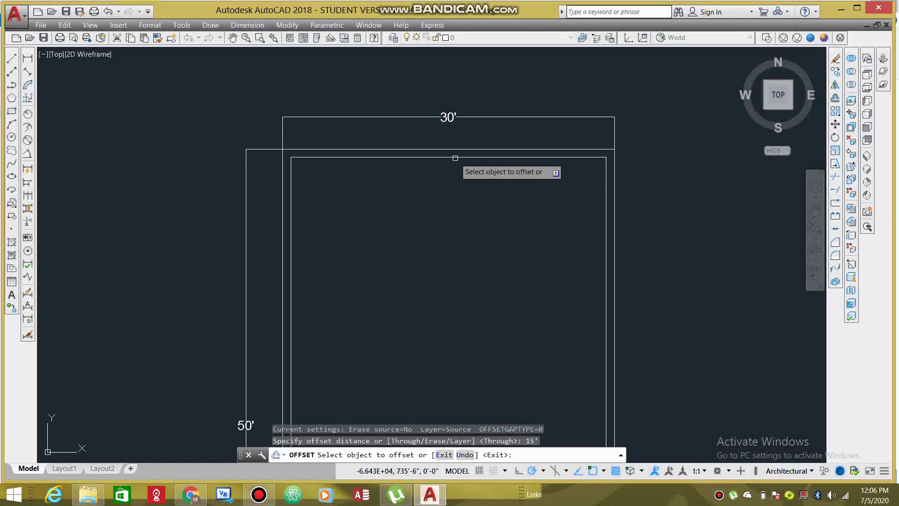
pyautogui.click(455, 158)
pyautogui.click(465, 234)
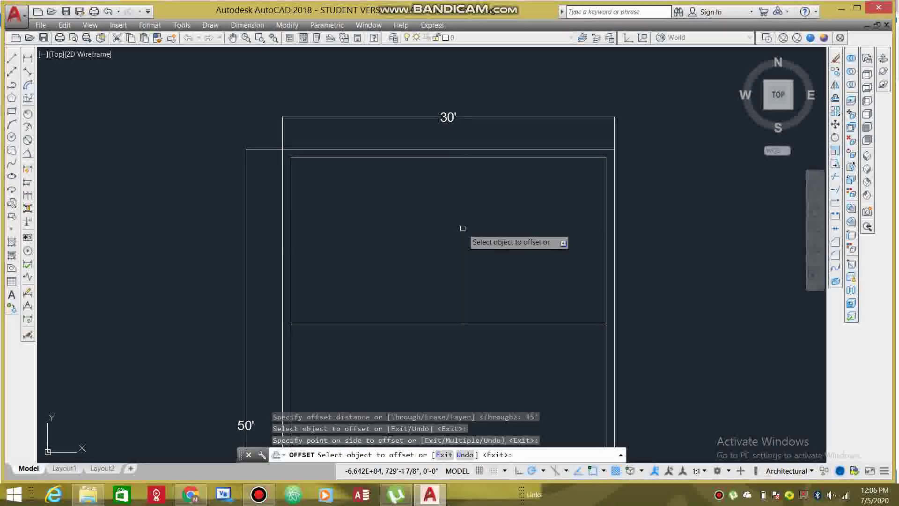
pyautogui.moveTo(361, 345); pyautogui.dragTo(358, 316, button='middle')
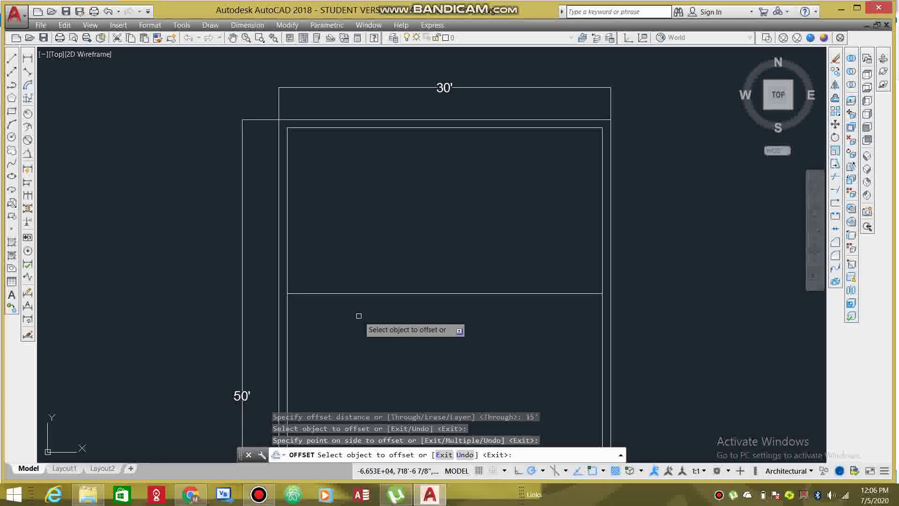
pyautogui.press('Return')
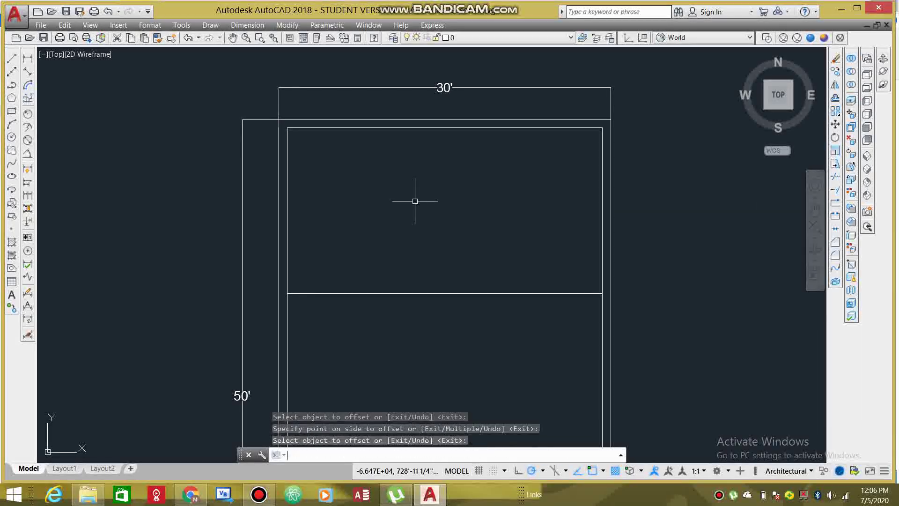
pyautogui.click(835, 97)
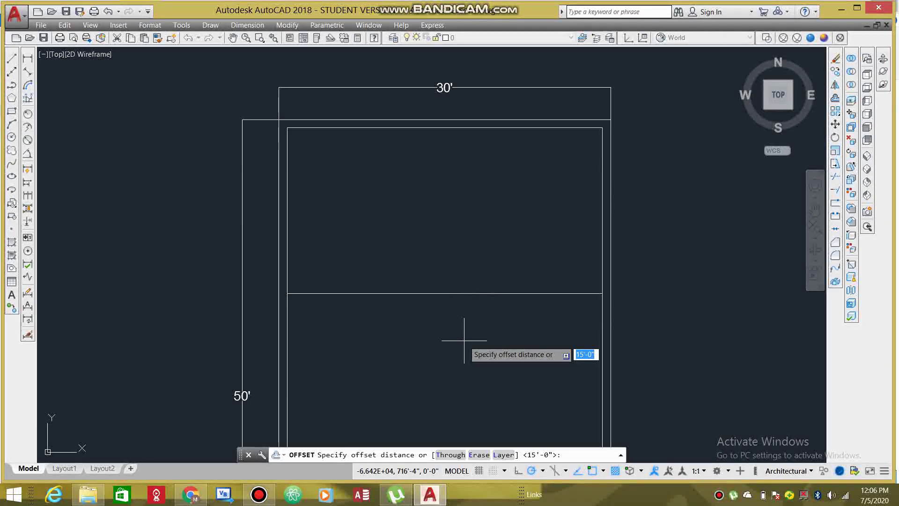
# Step: Offset the 15' partition line 9" downward to create a double-line interior wall
pyautogui.write('9')
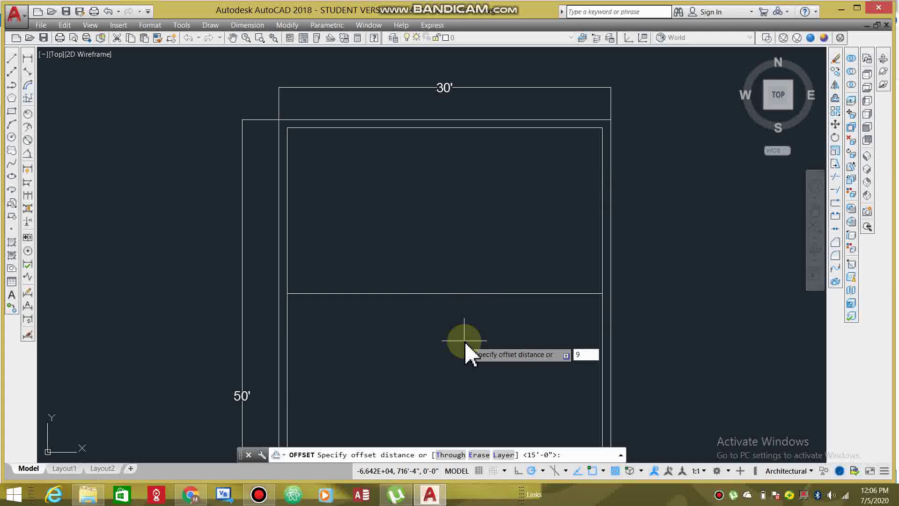
pyautogui.press('Return')
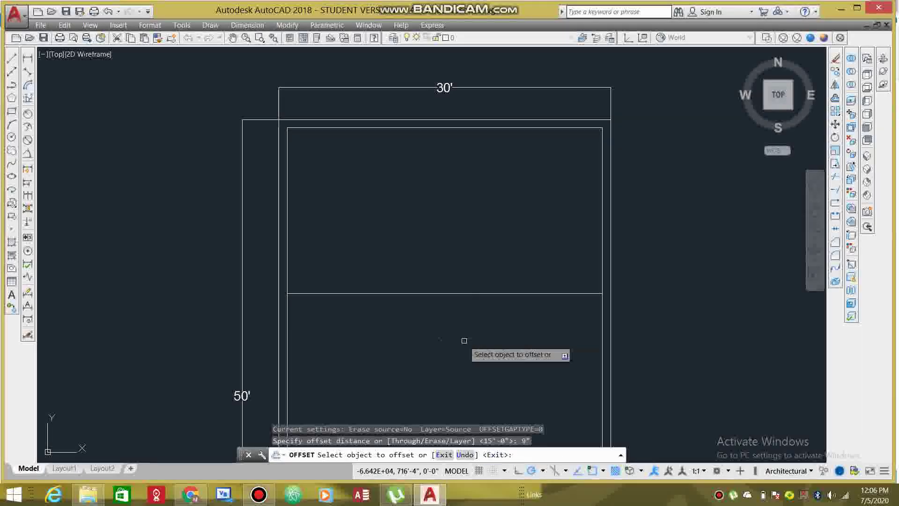
pyautogui.click(459, 295)
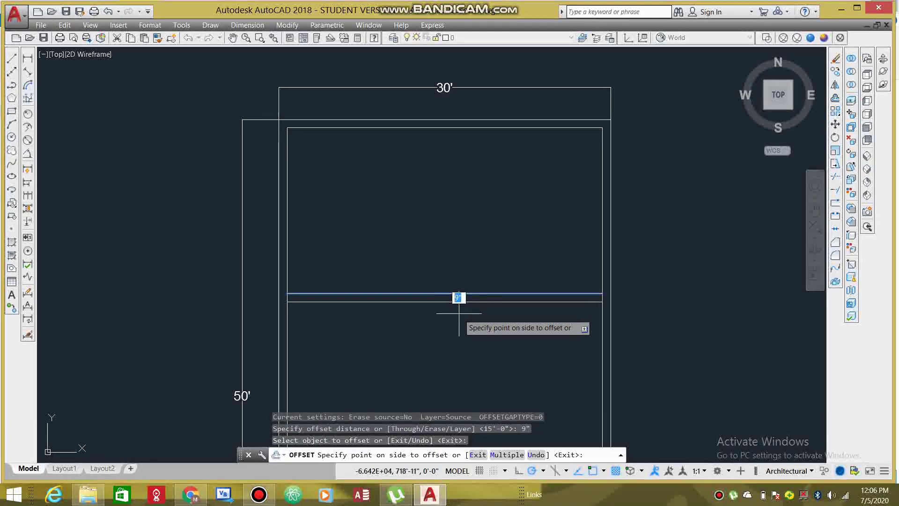
pyautogui.click(464, 348)
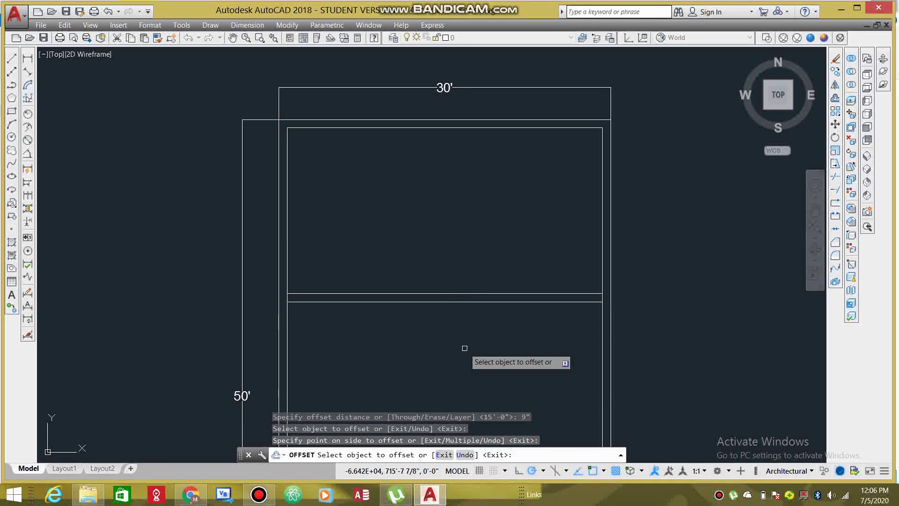
pyautogui.press('Escape')
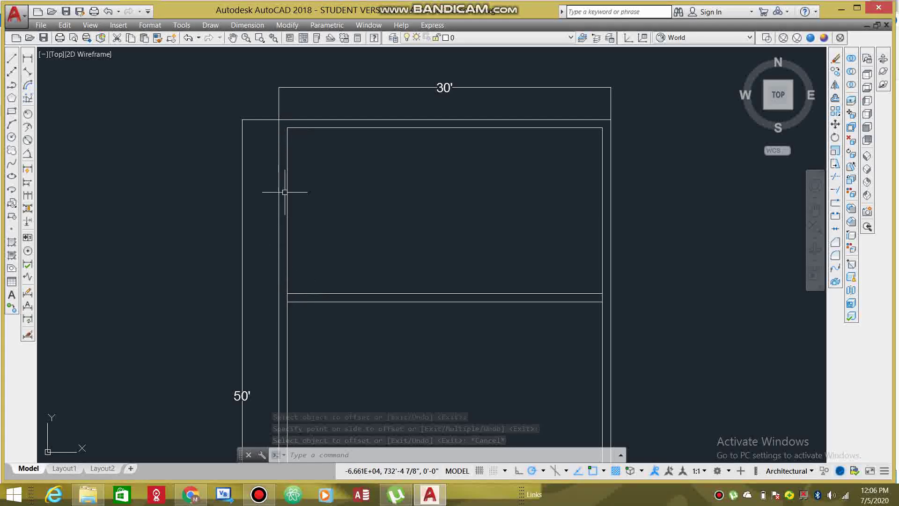
pyautogui.scroll(4, 290, 295)
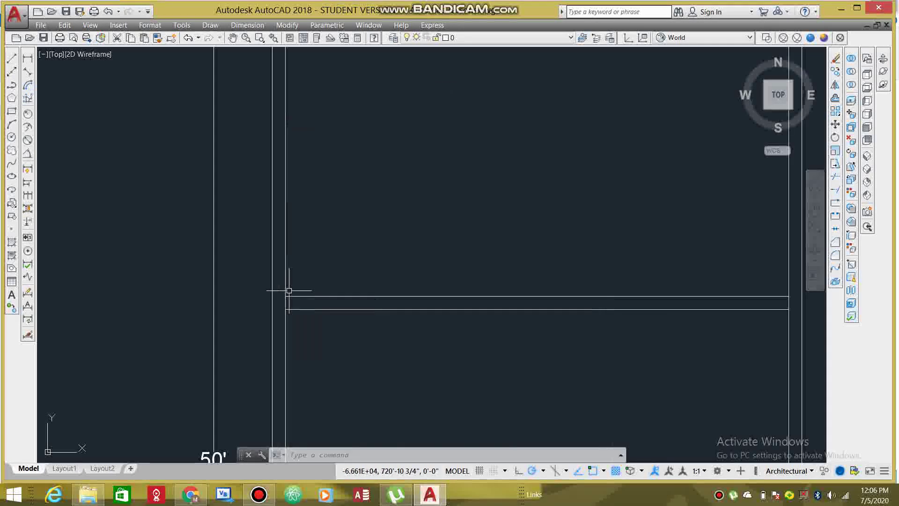
pyautogui.scroll(2, 291, 316)
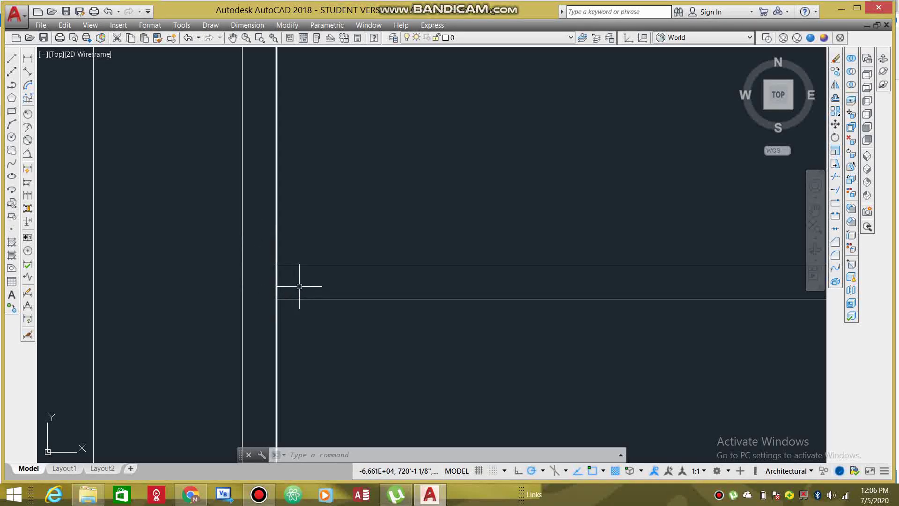
# Step: Trim away the side-wall segment between the two partition lines
pyautogui.moveTo(275, 278)
pyautogui.write('tr')
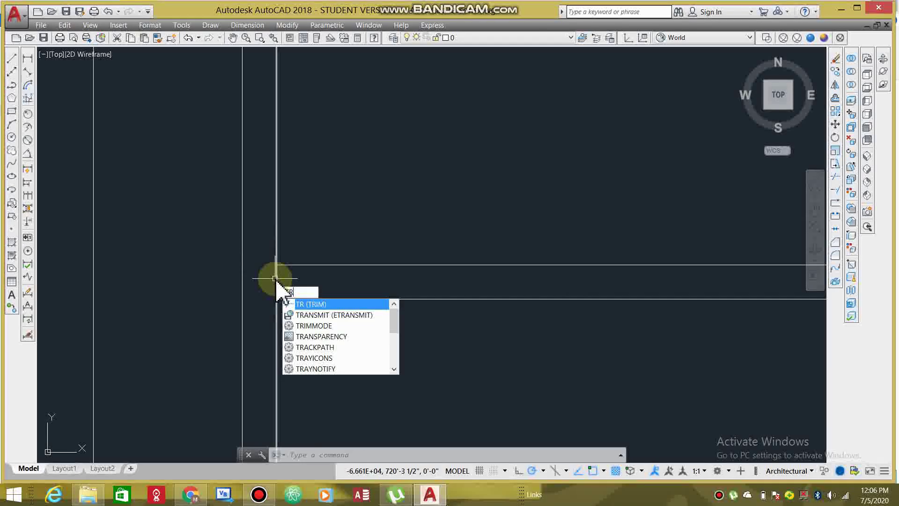
pyautogui.press('Return')
pyautogui.press('Return')
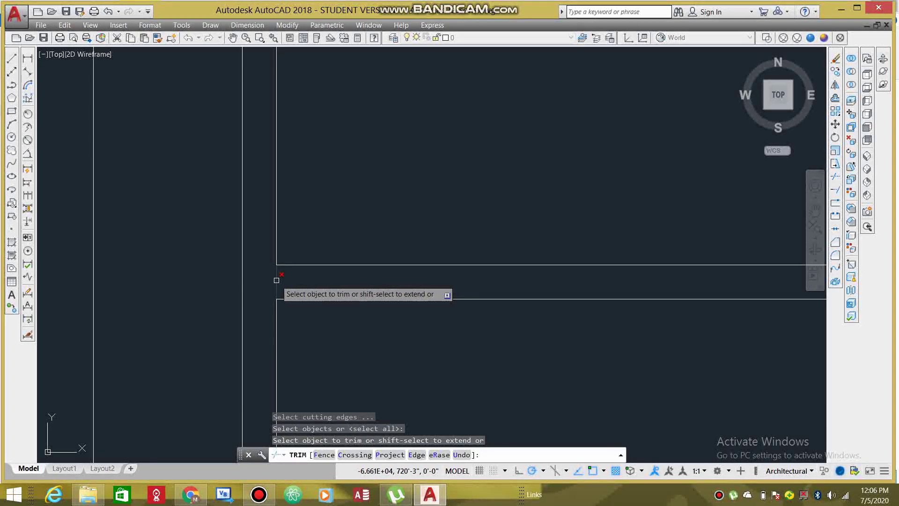
pyautogui.click(275, 281)
pyautogui.scroll(-5, 327, 284)
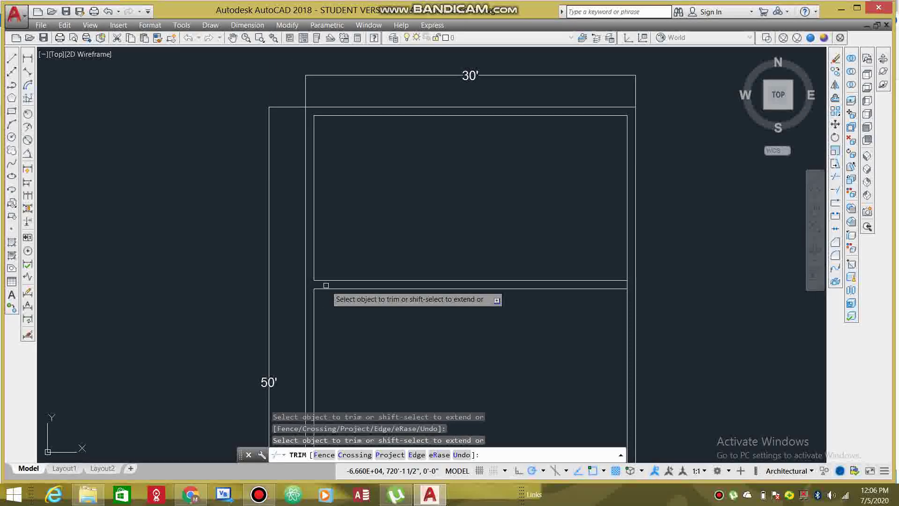
pyautogui.scroll(5, 629, 284)
pyautogui.scroll(5, 628, 284)
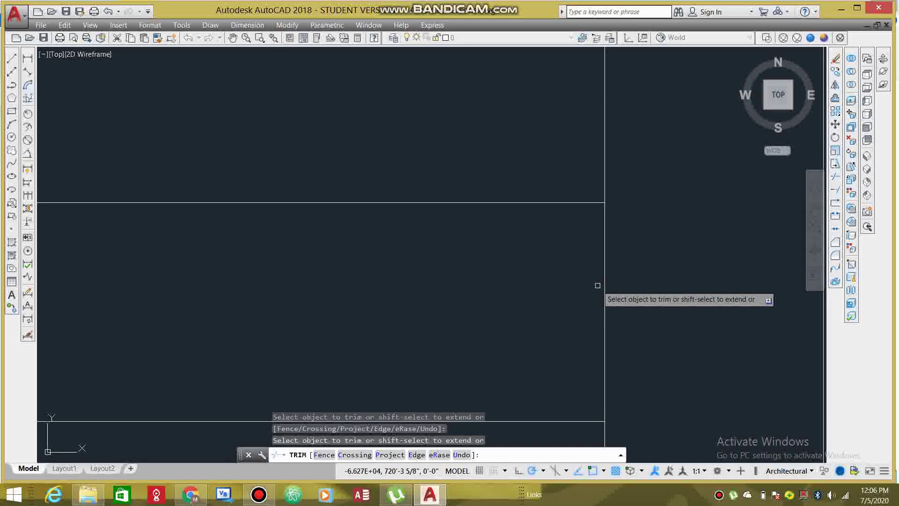
pyautogui.scroll(-1, 603, 282)
pyautogui.scroll(-3, 421, 277)
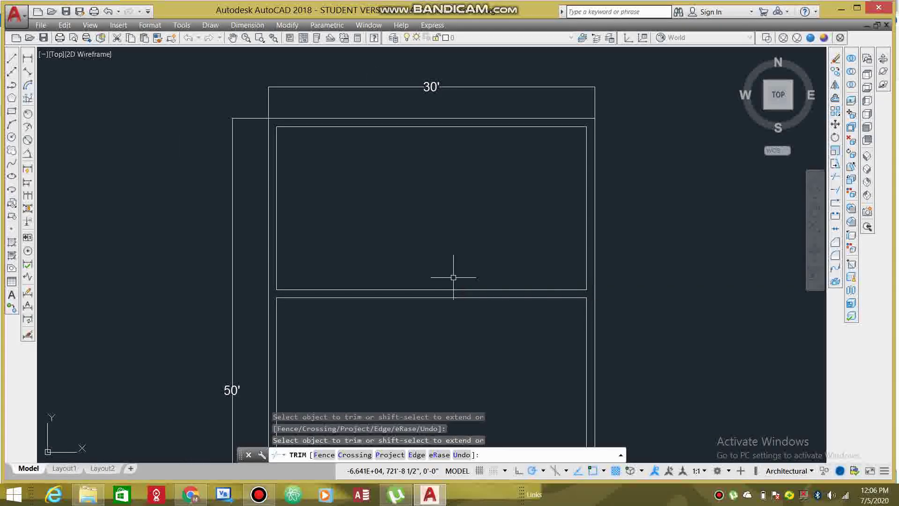
pyautogui.press('Escape')
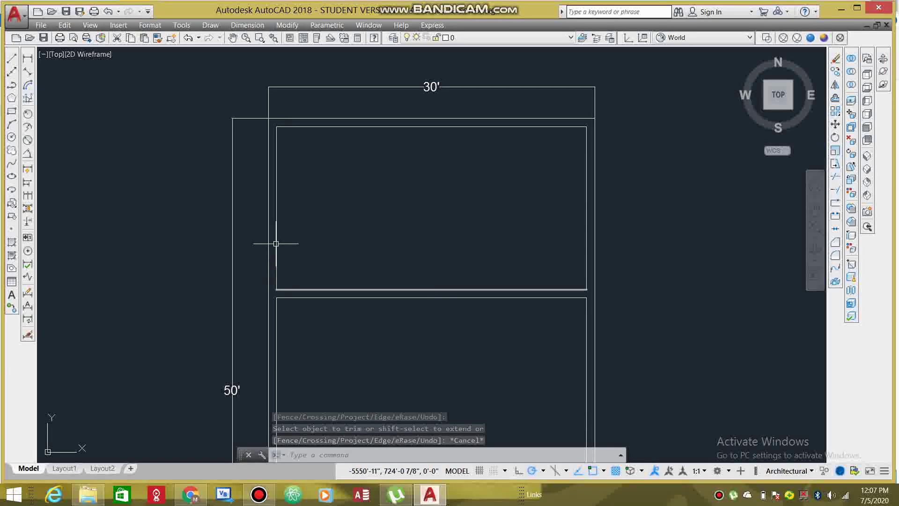
pyautogui.click(28, 58)
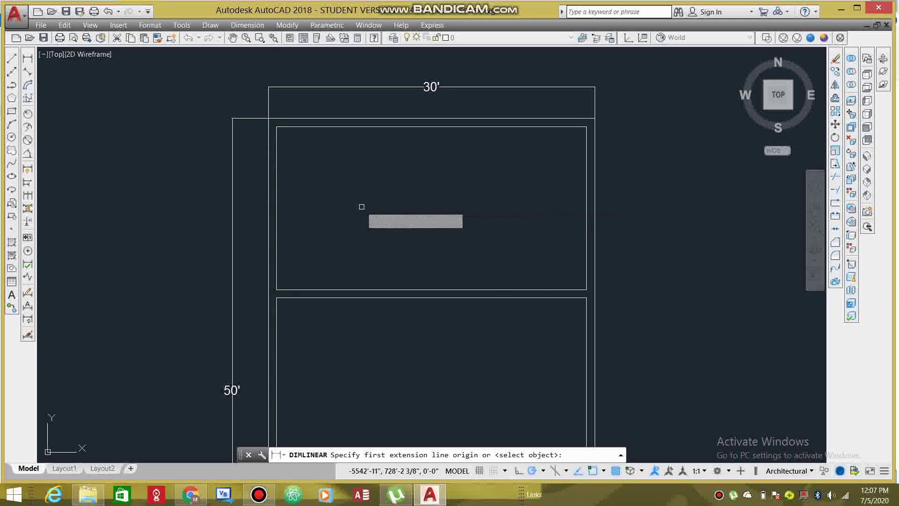
pyautogui.press('Return')
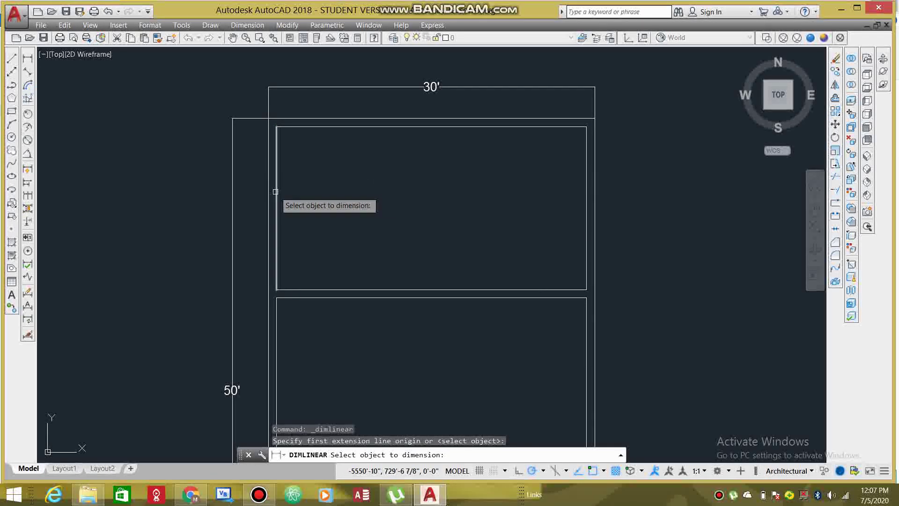
pyautogui.click(276, 191)
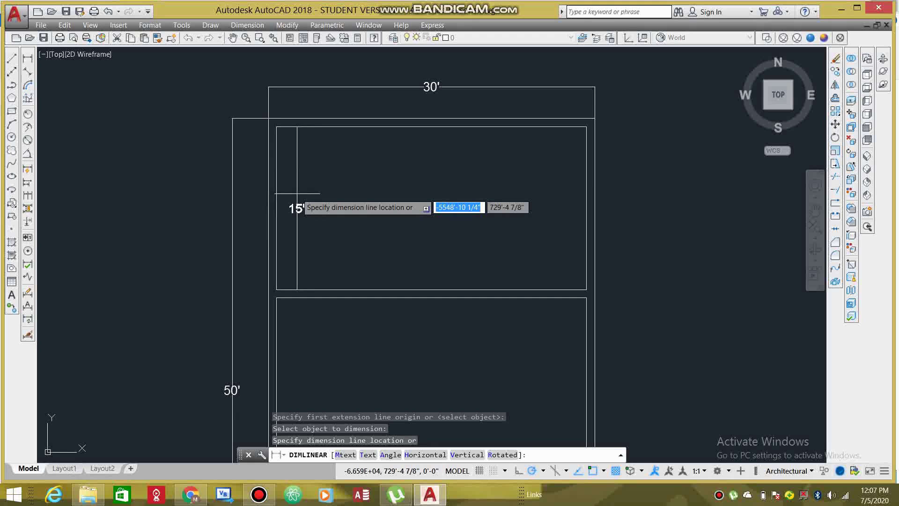
pyautogui.press('Escape')
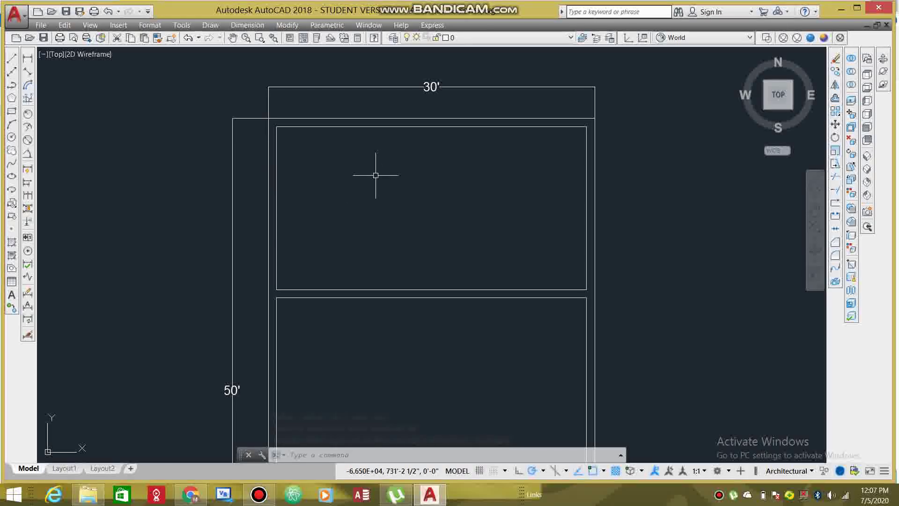
pyautogui.moveTo(838, 111)
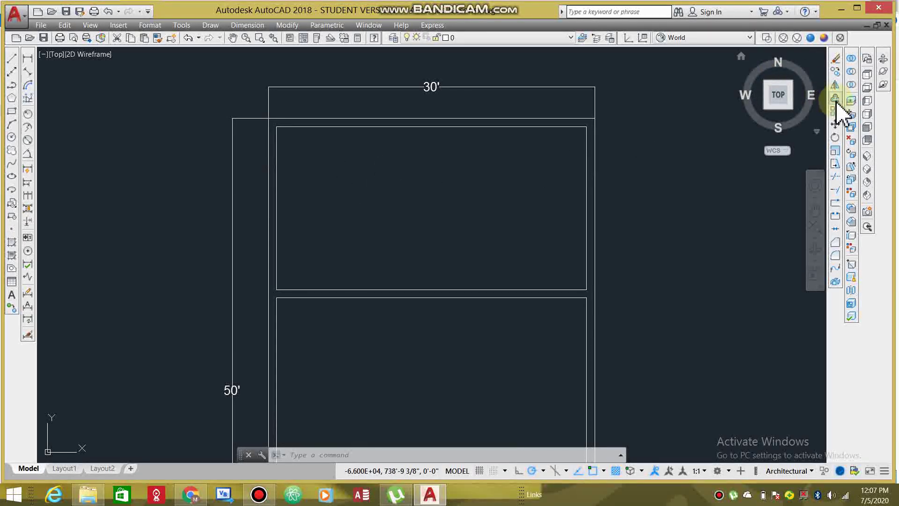
pyautogui.click(835, 99)
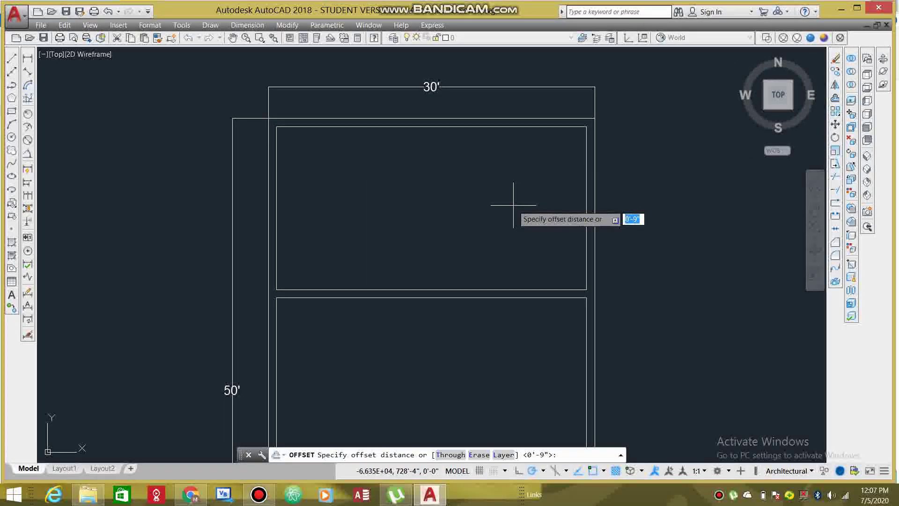
# Step: Offset the upper room's left wall 13' to the right as a vertical partition
pyautogui.write('13')
pyautogui.press('Return')
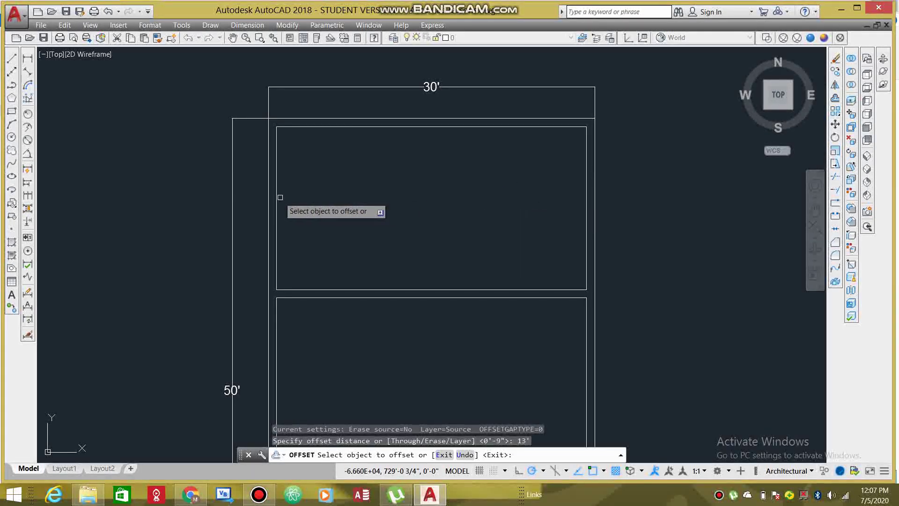
pyautogui.click(278, 198)
pyautogui.click(345, 190)
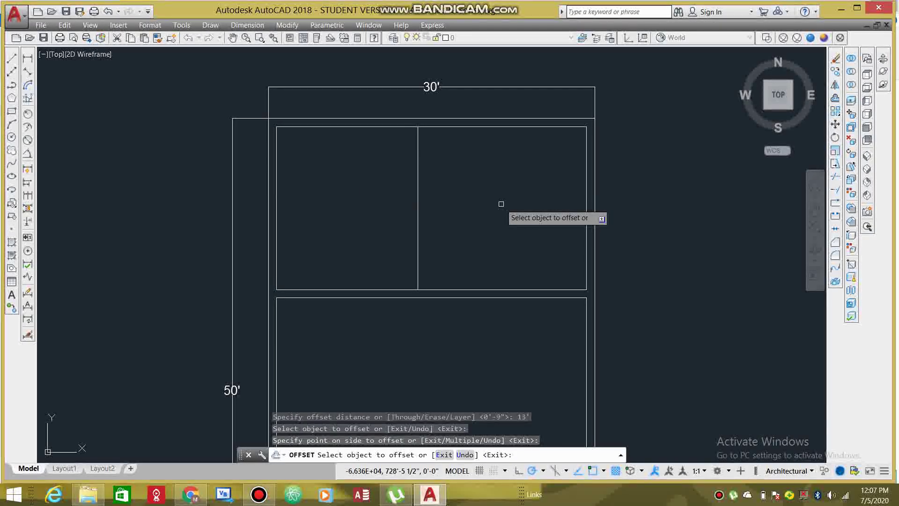
pyautogui.press('Escape')
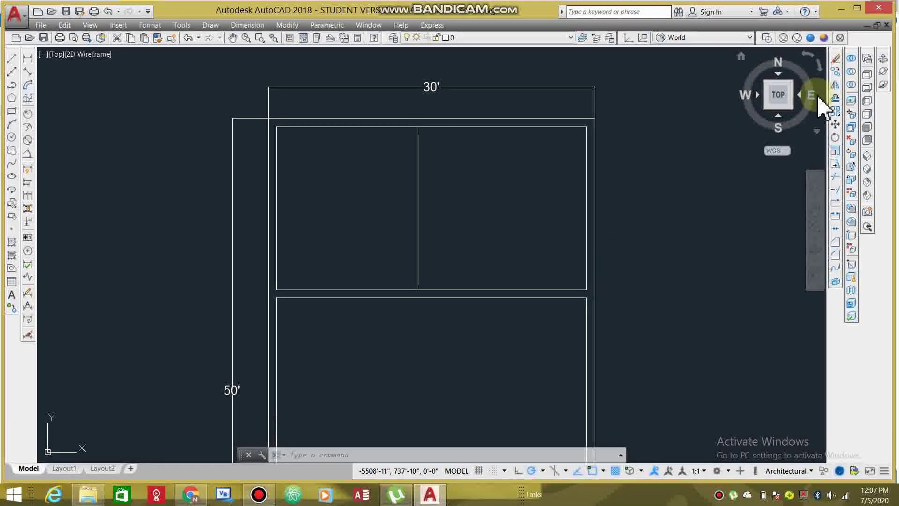
# Step: Offset the new vertical partition line 9" to the right to double it
pyautogui.click(834, 98)
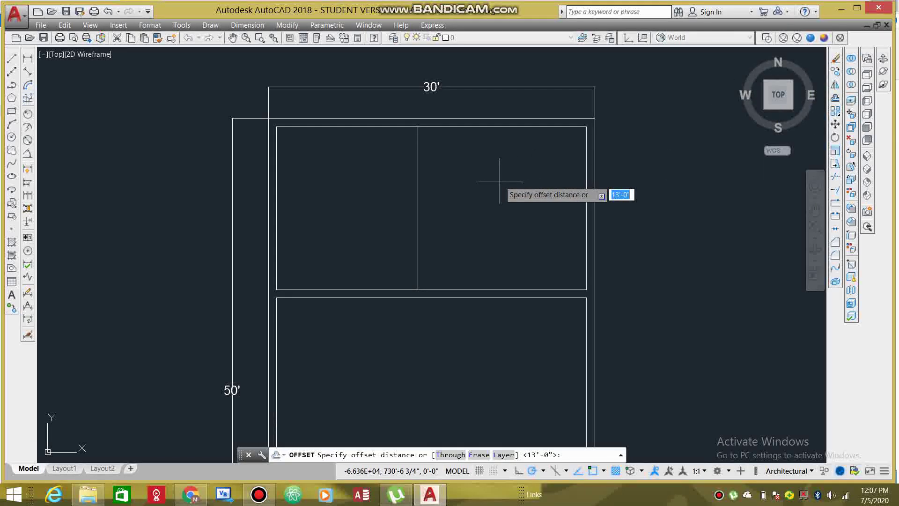
pyautogui.write('9')
pyautogui.press('Return')
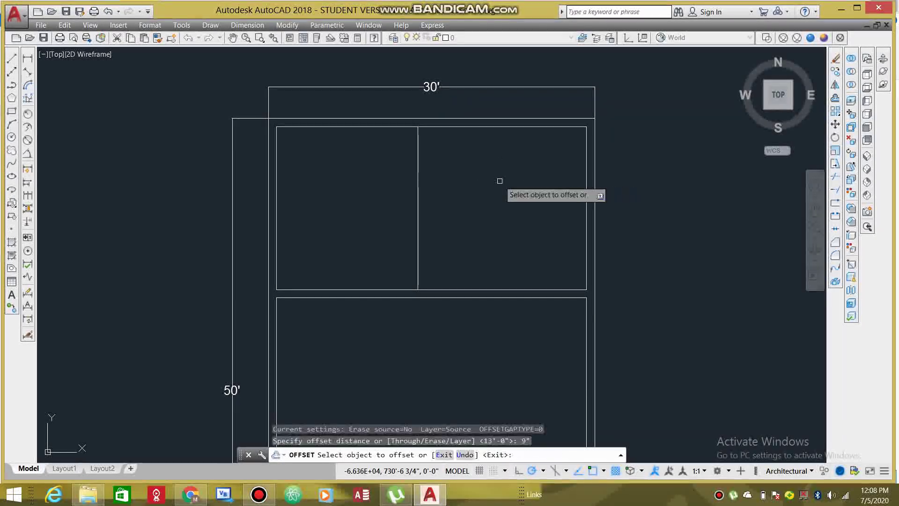
pyautogui.click(417, 184)
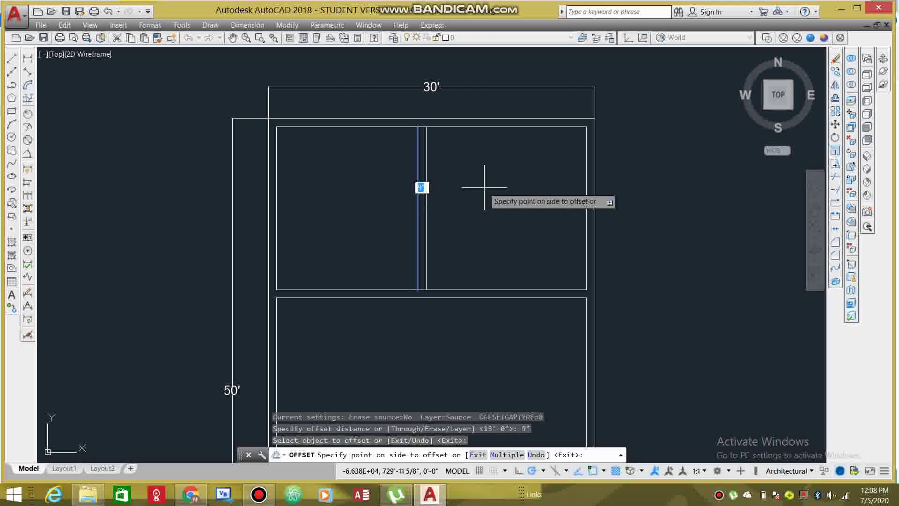
pyautogui.click(484, 187)
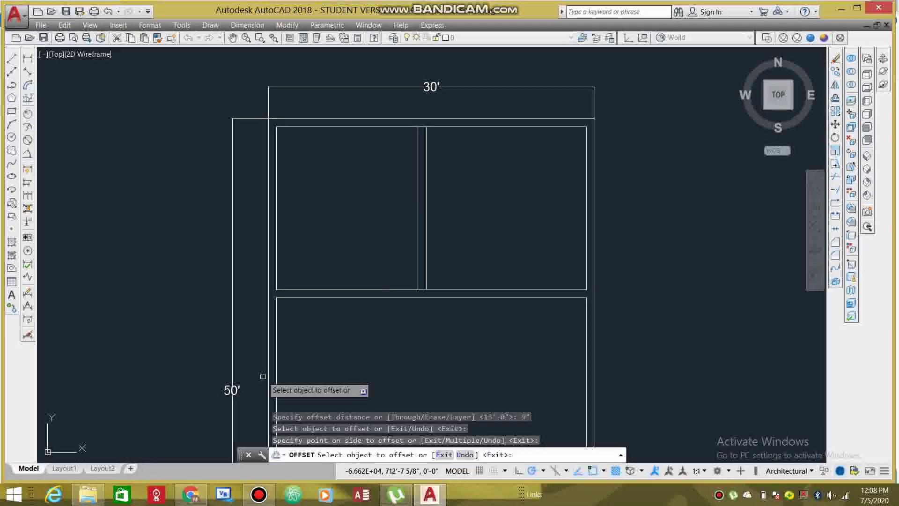
pyautogui.press('Escape')
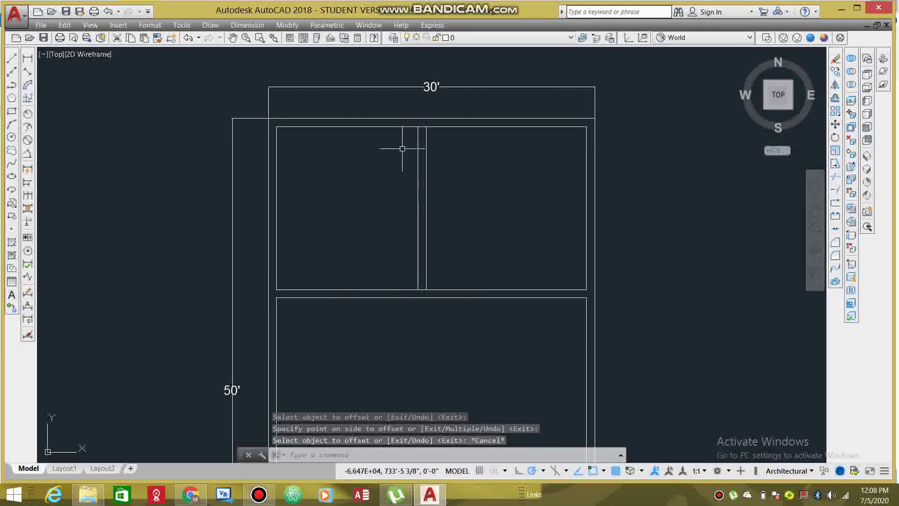
# Step: Trim the top and bottom wall segments between the vertical partition's two lines
pyautogui.scroll(2, 420, 129)
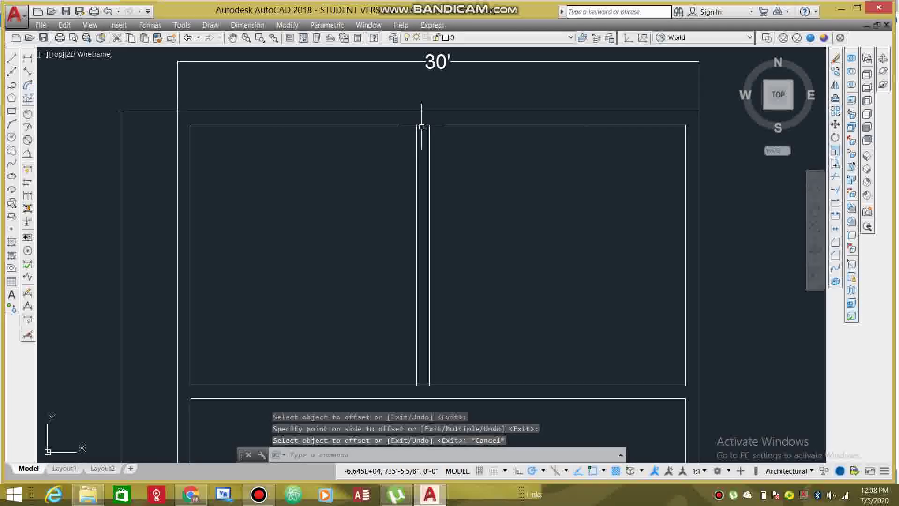
pyautogui.write('tr')
pyautogui.press('Return')
pyautogui.press('Return')
pyautogui.click(423, 124)
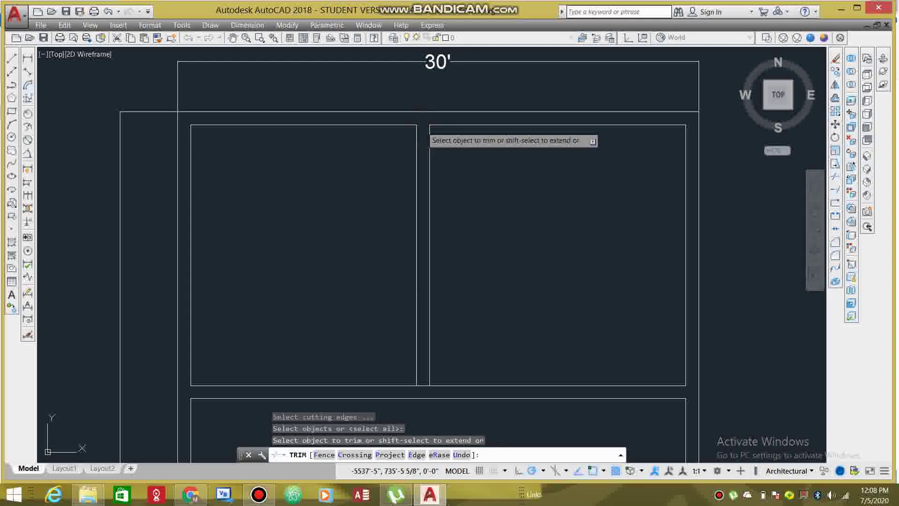
pyautogui.click(423, 385)
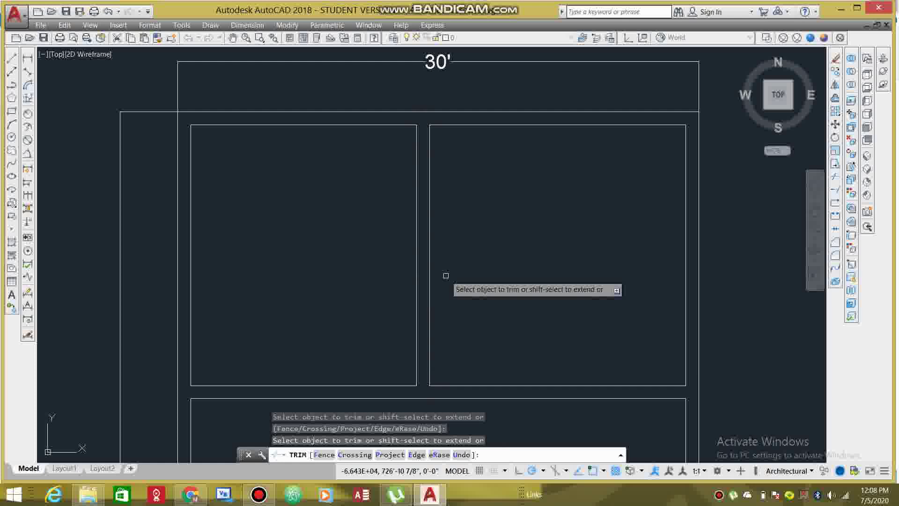
pyautogui.press('Return')
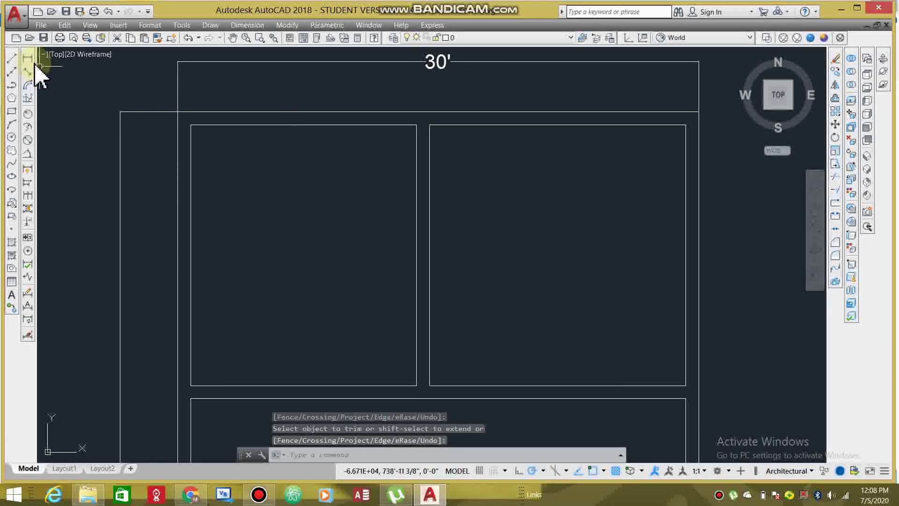
pyautogui.click(26, 60)
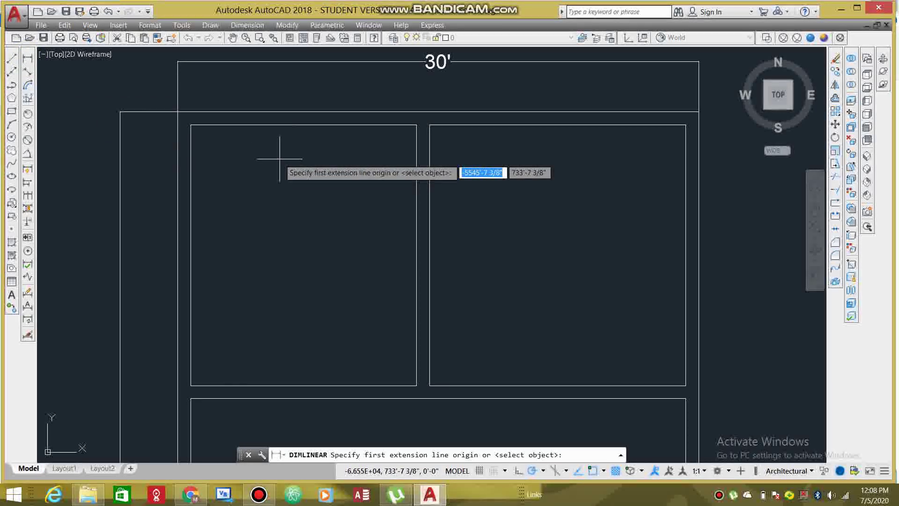
pyautogui.press('Return')
pyautogui.click(289, 124)
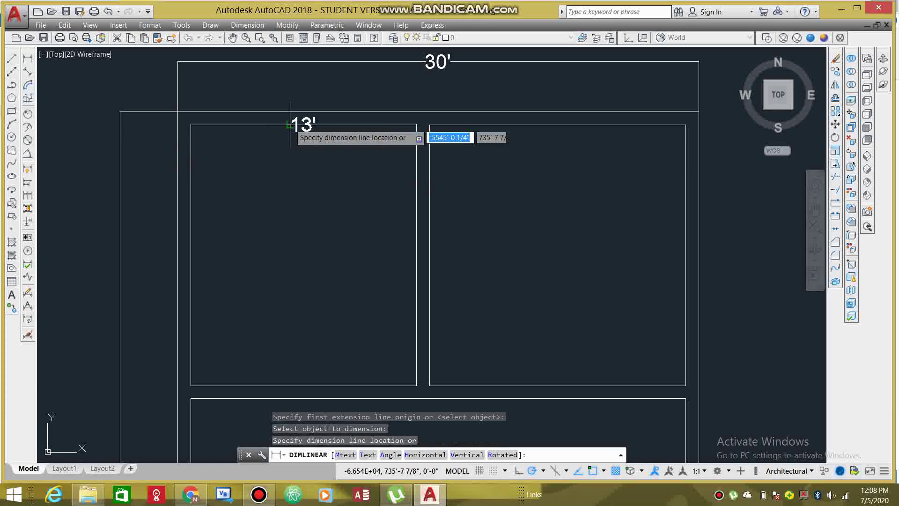
pyautogui.click(289, 162)
pyautogui.press('Return')
pyautogui.press('Return')
pyautogui.click(191, 230)
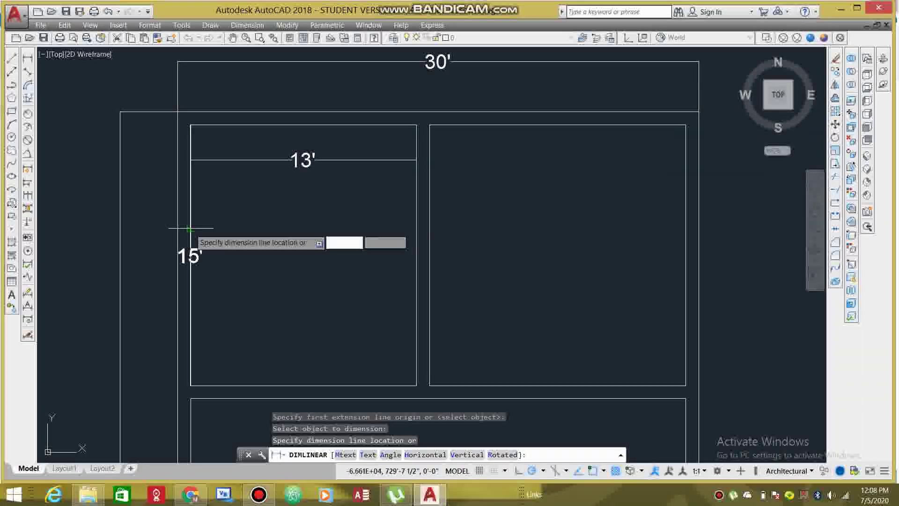
pyautogui.click(216, 229)
pyautogui.press('Escape')
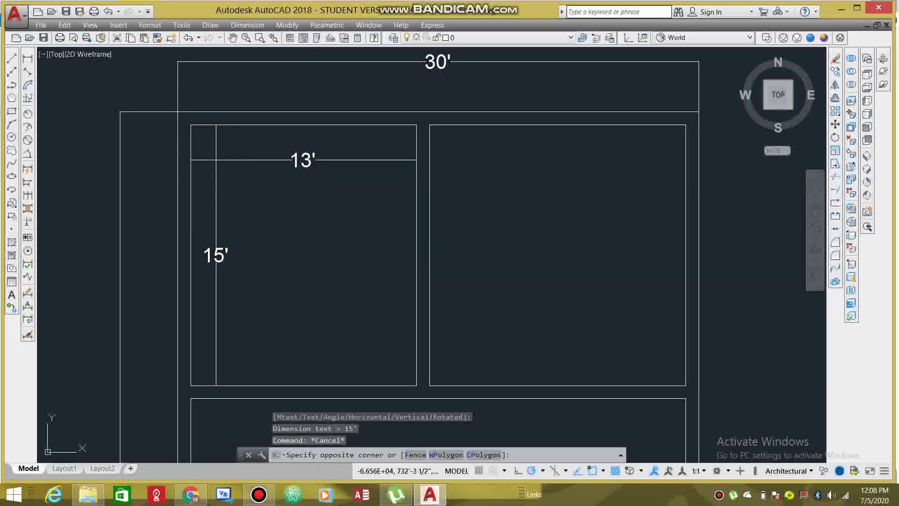
pyautogui.click(220, 146)
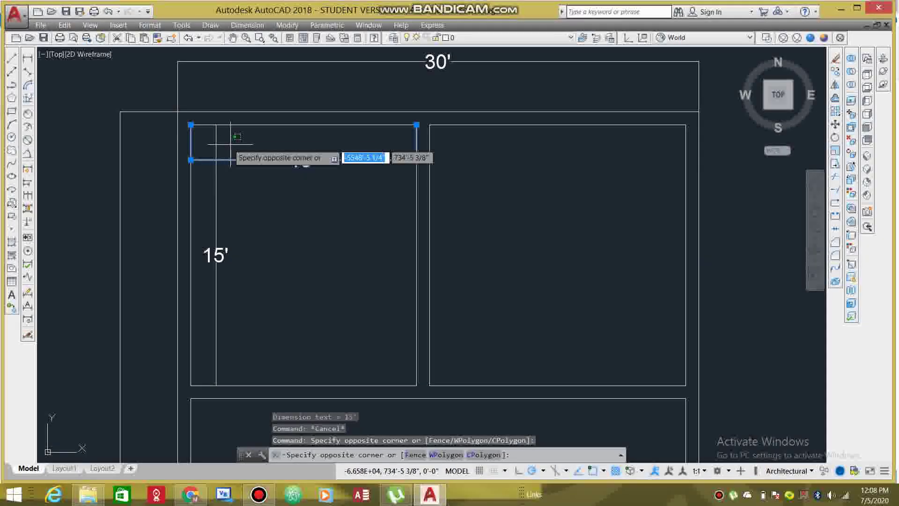
pyautogui.click(197, 140)
pyautogui.press('Delete')
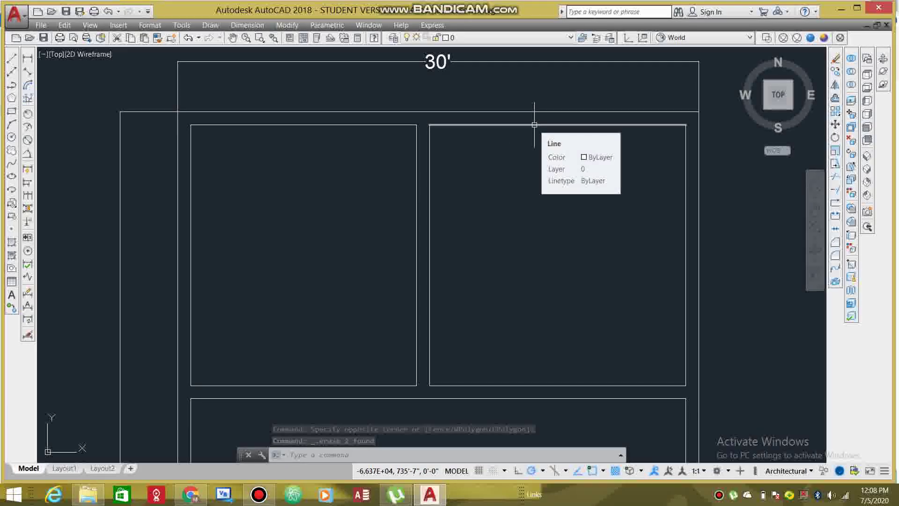
pyautogui.click(28, 59)
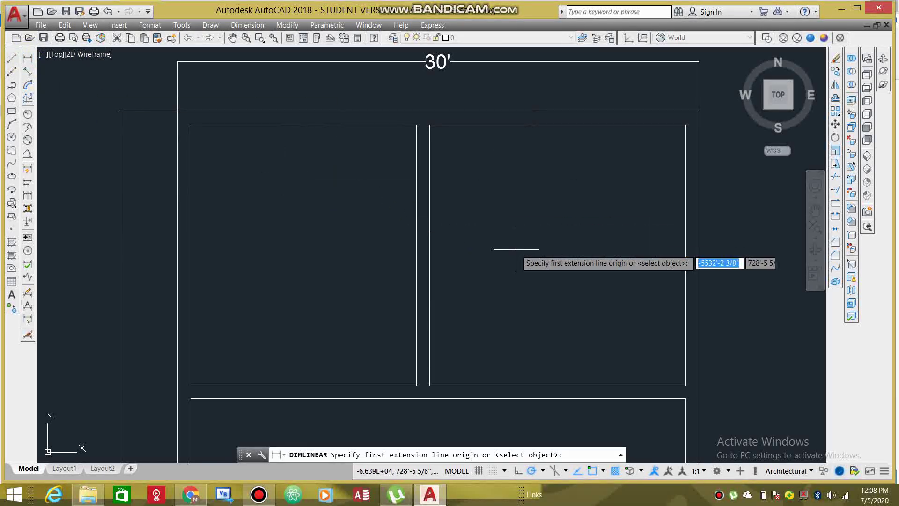
pyautogui.click(552, 242)
pyautogui.press('Escape')
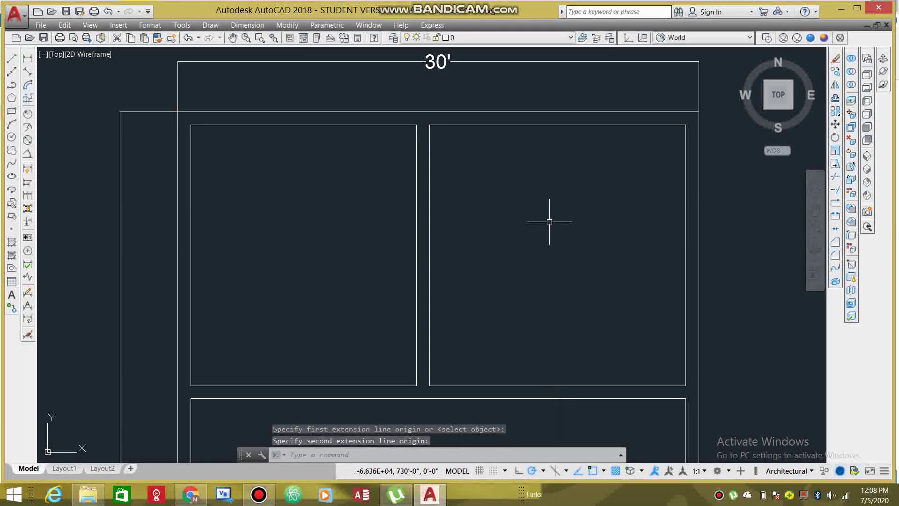
pyautogui.press('Return')
pyautogui.press('Return')
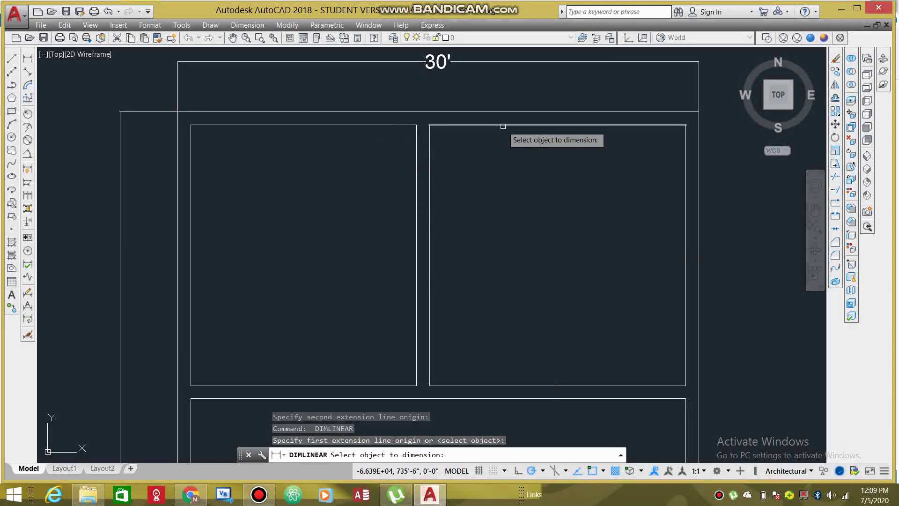
pyautogui.click(502, 125)
pyautogui.click(498, 167)
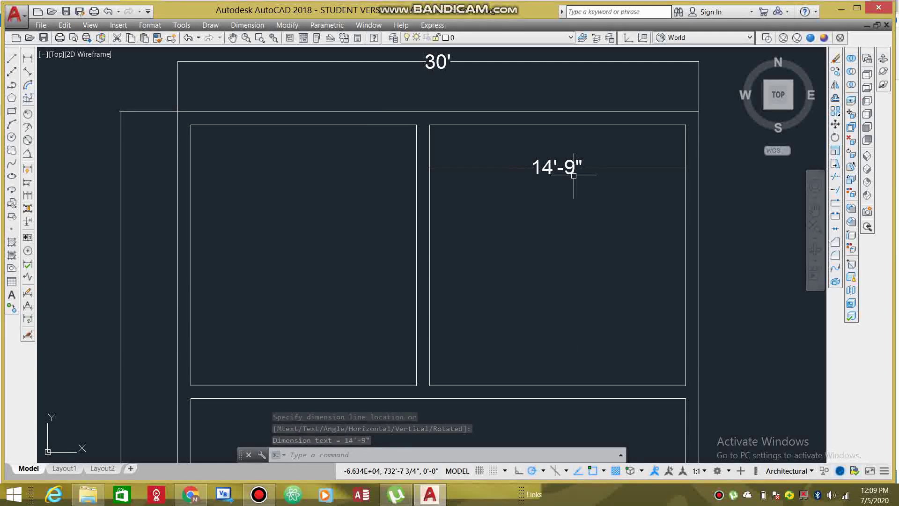
pyautogui.scroll(-2, 437, 169)
pyautogui.moveTo(437, 230); pyautogui.dragTo(403, 200, button='middle')
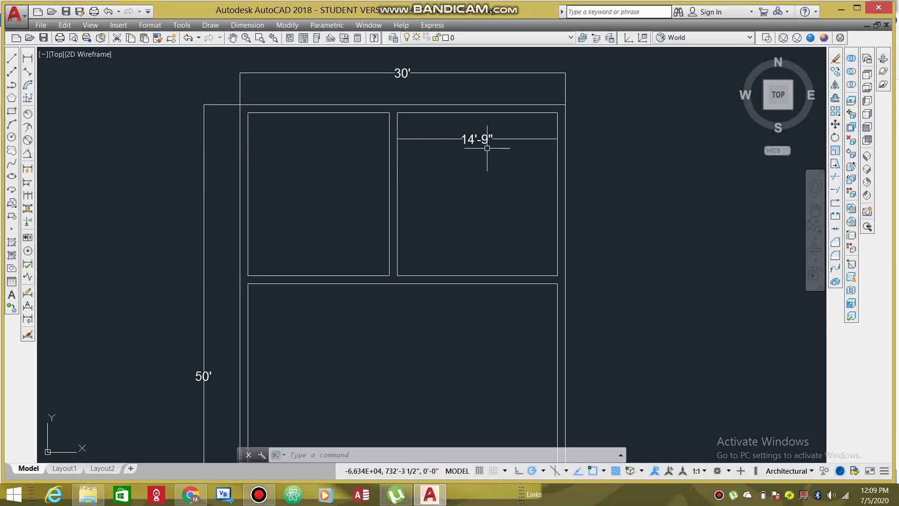
pyautogui.click(487, 148)
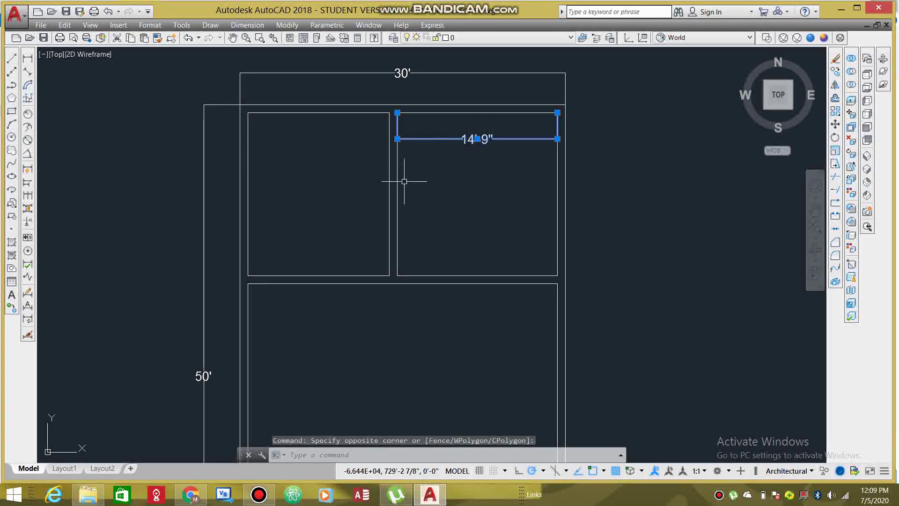
pyautogui.press('Delete')
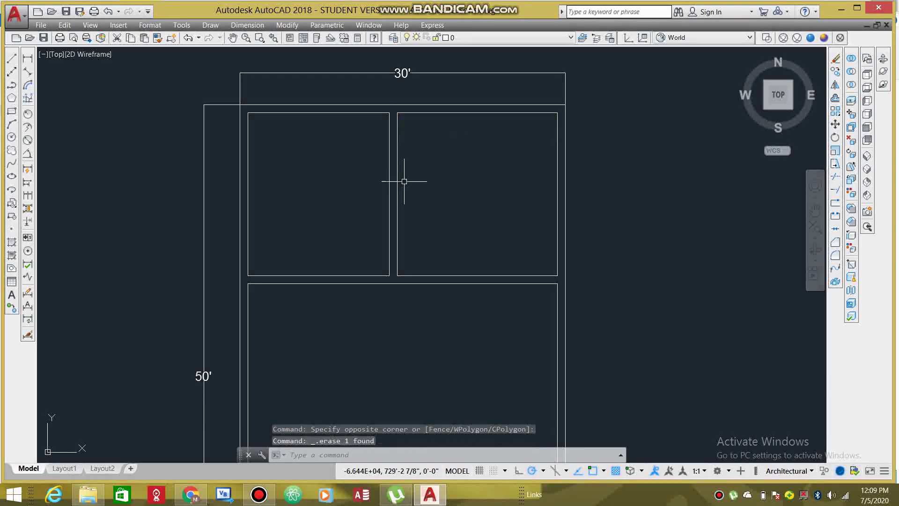
pyautogui.scroll(-2, 407, 182)
pyautogui.moveTo(405, 183); pyautogui.dragTo(422, 194, button='middle')
pyautogui.scroll(4, 422, 194)
pyautogui.moveTo(438, 150); pyautogui.dragTo(475, 167, button='middle')
pyautogui.moveTo(778, 119)
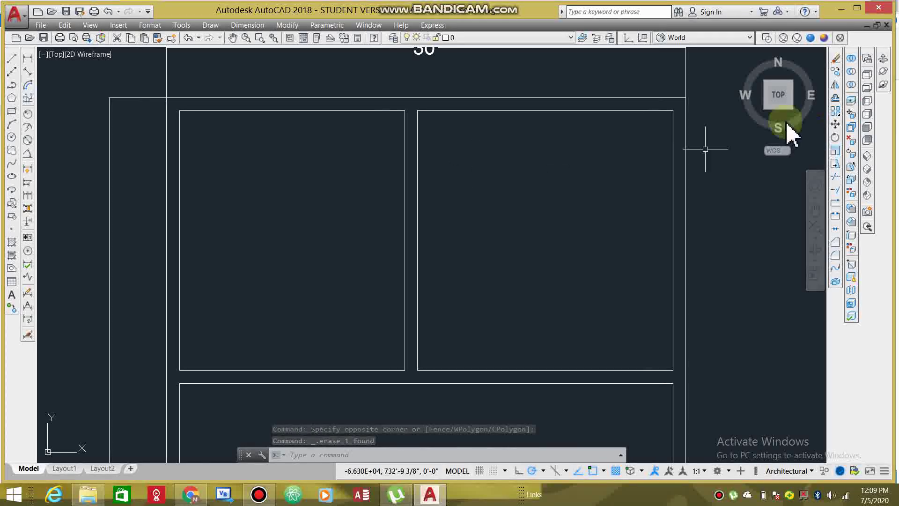
pyautogui.click(835, 97)
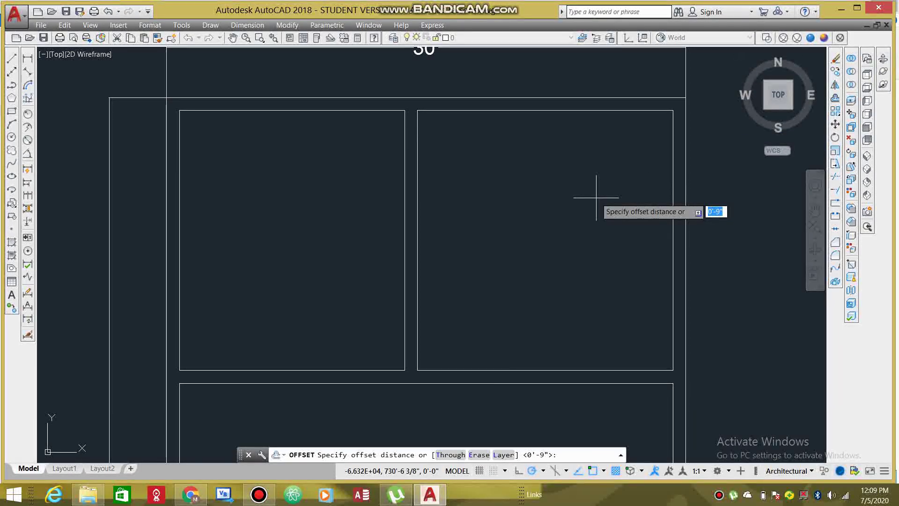
# Step: Offset the right upper room's top edge 5' downward
pyautogui.write('5')
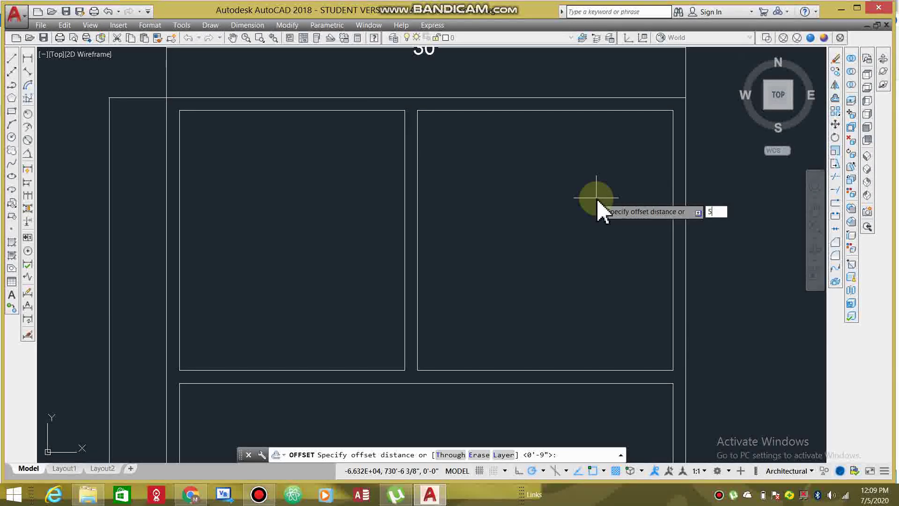
pyautogui.write("'")
pyautogui.press('Return')
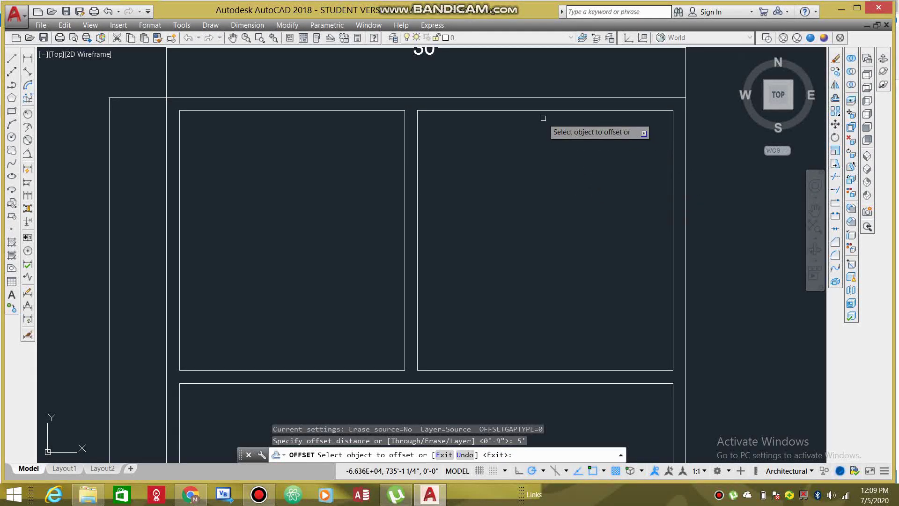
pyautogui.click(543, 112)
pyautogui.click(539, 226)
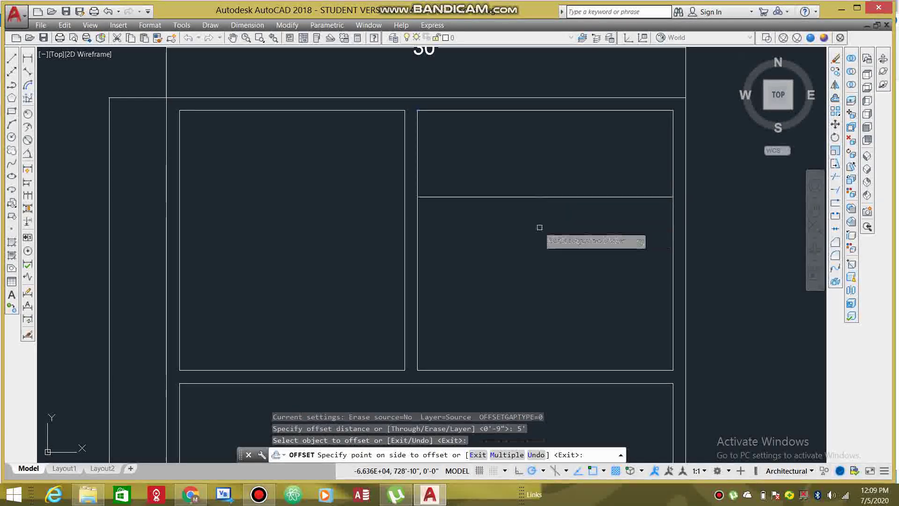
pyautogui.press('Return')
pyautogui.press('Return')
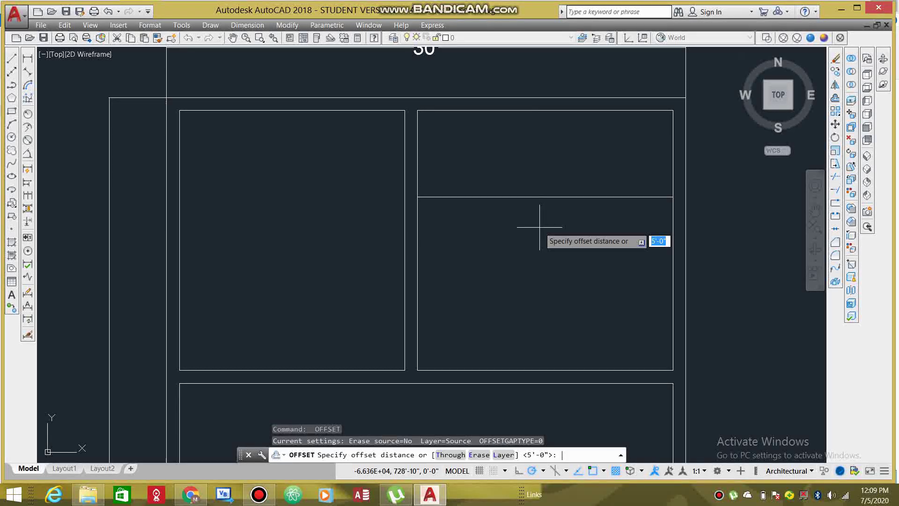
# Step: Offset the new line 9" further down to complete the double-line wall, then trim its ends
pyautogui.write('9')
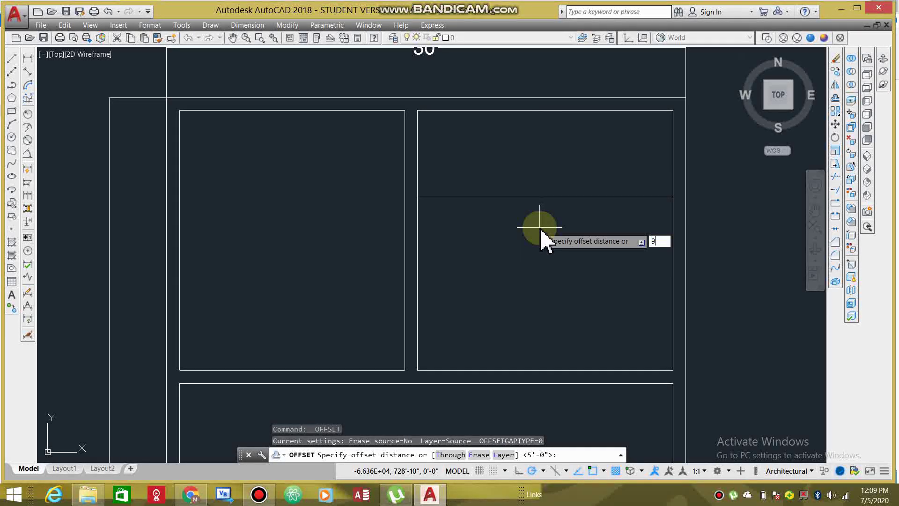
pyautogui.press('Return')
pyautogui.click(539, 196)
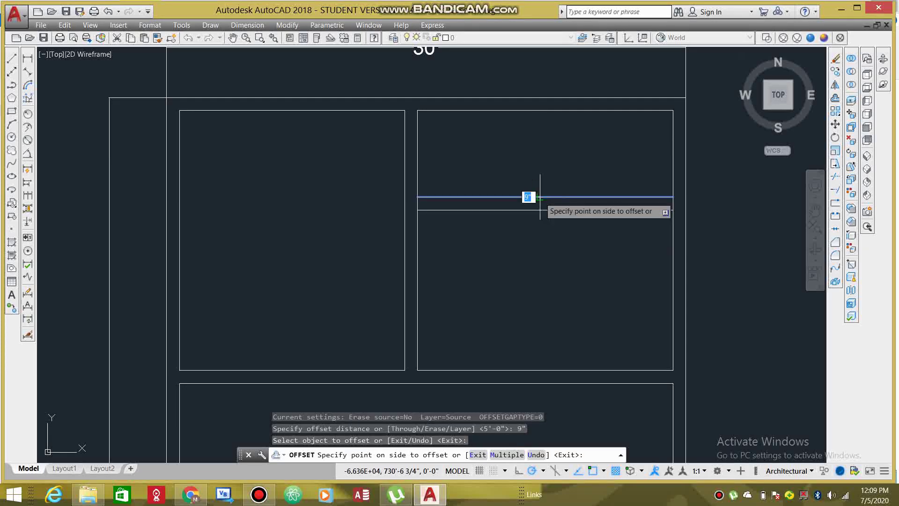
pyautogui.click(536, 257)
pyautogui.press('Escape')
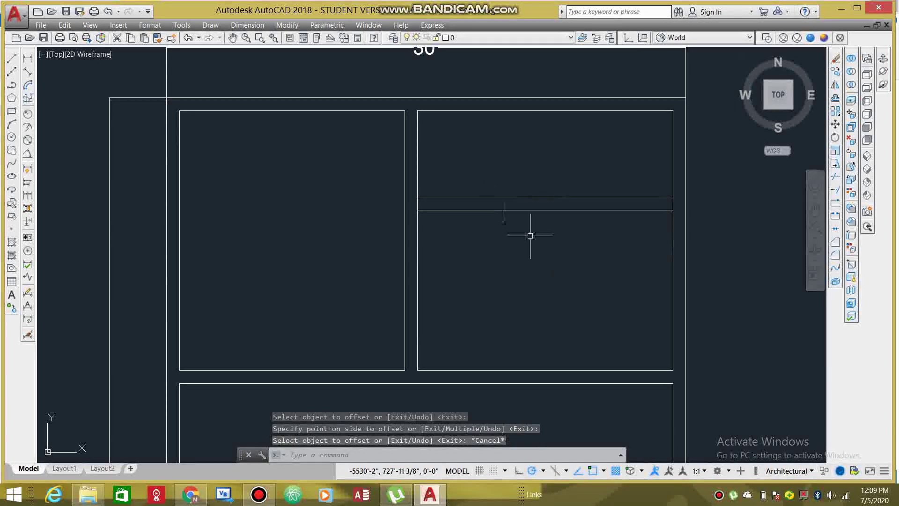
pyautogui.scroll(-2, 469, 175)
pyautogui.moveTo(482, 157); pyautogui.dragTo(488, 174, button='middle')
pyautogui.scroll(2, 487, 161)
pyautogui.scroll(-2, 487, 161)
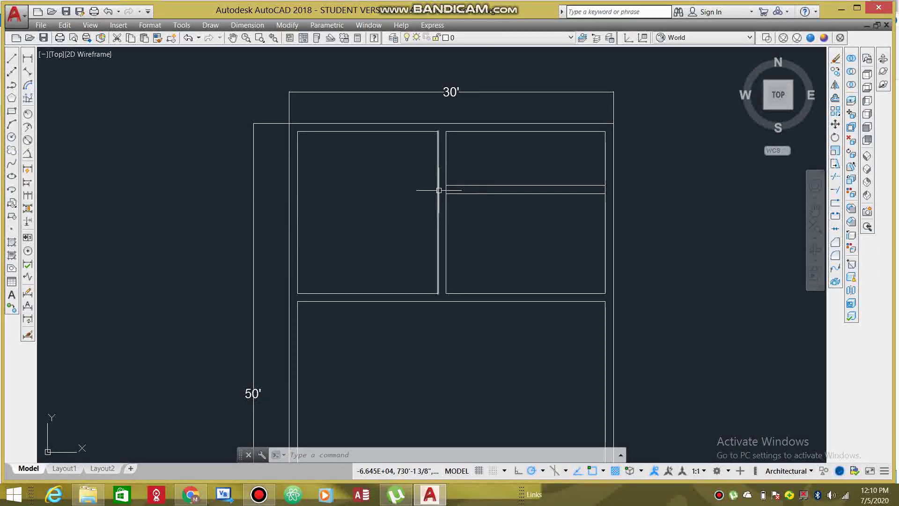
pyautogui.scroll(2, 439, 190)
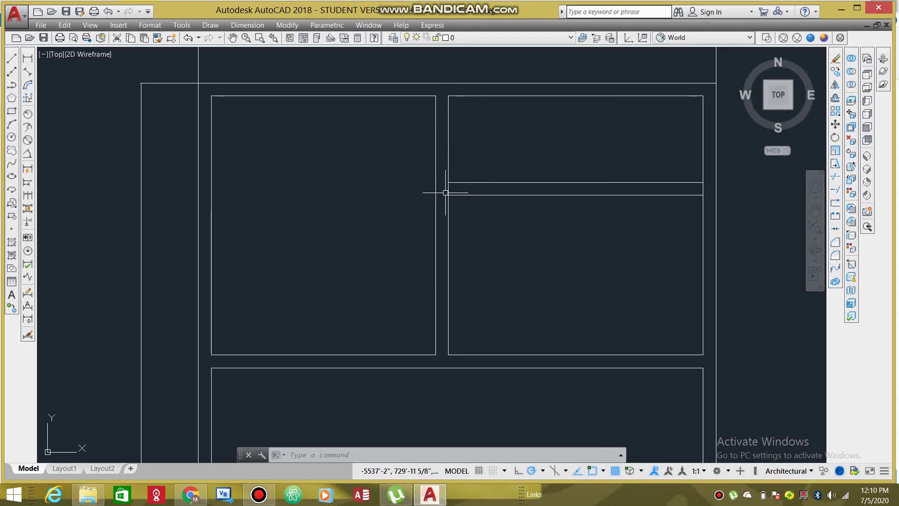
pyautogui.click(584, 161)
pyautogui.press('Return')
pyautogui.press('Return')
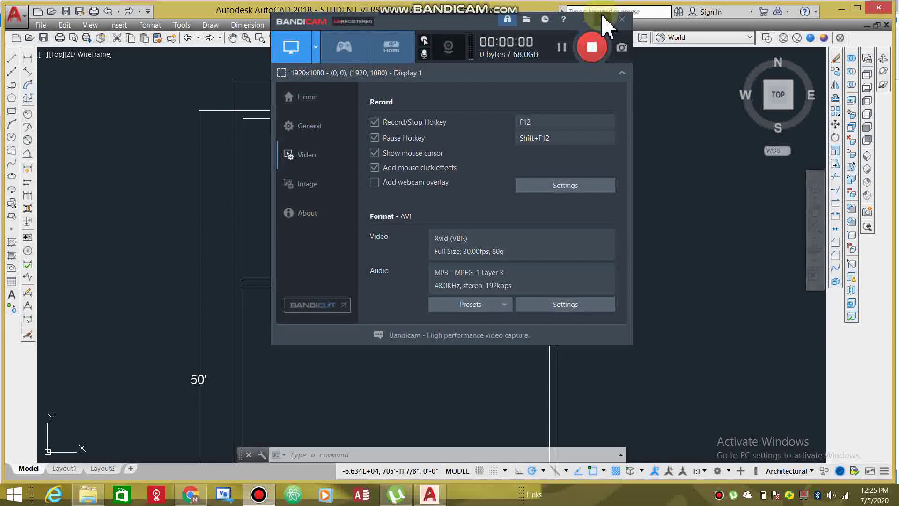
# Step: Zoom in on both upper rooms, including the right room's 9-inch double-line wall
pyautogui.click(602, 20)
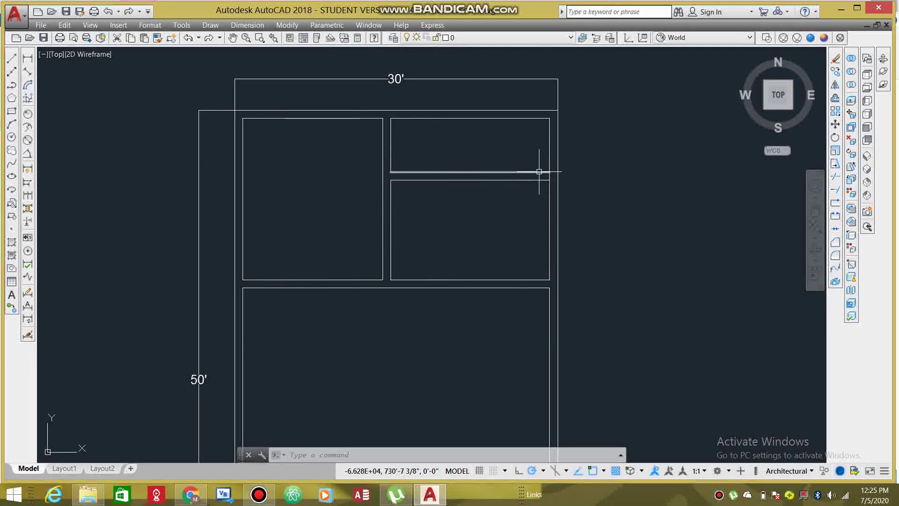
pyautogui.scroll(2, 538, 172)
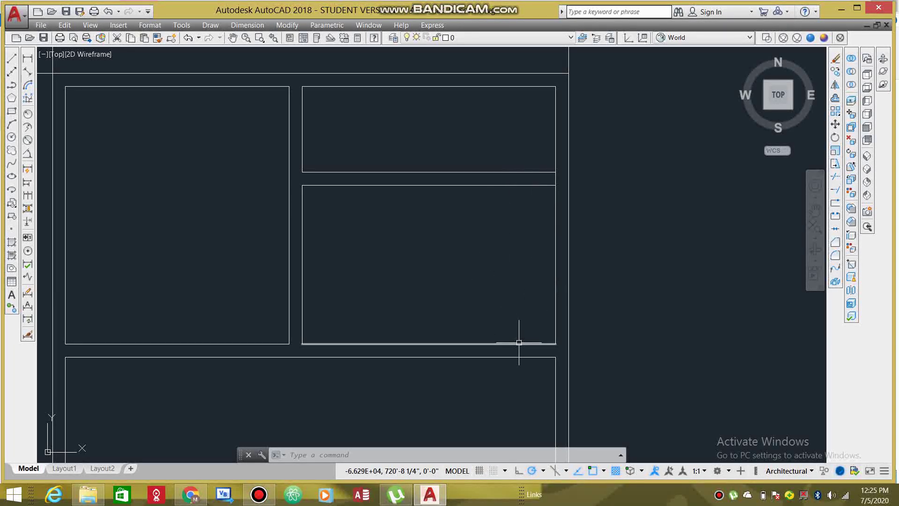
# Step: Offset the right wall line 3' to the left, inside the upper-right rooms
pyautogui.click(835, 98)
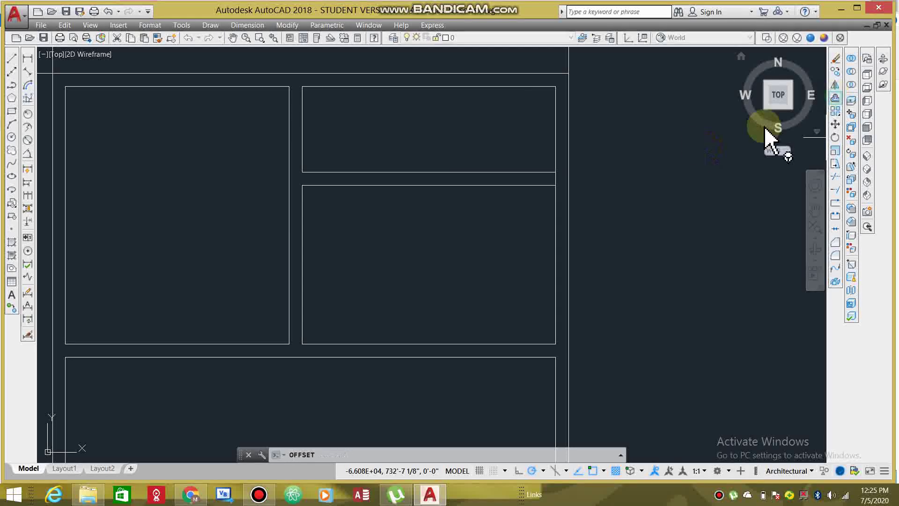
pyautogui.click(452, 212)
pyautogui.write("'")
pyautogui.press('Return')
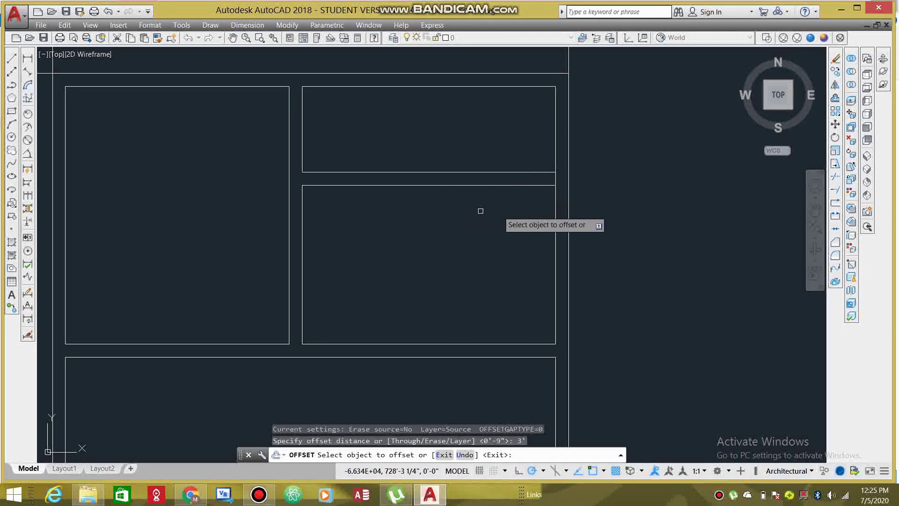
pyautogui.click(554, 208)
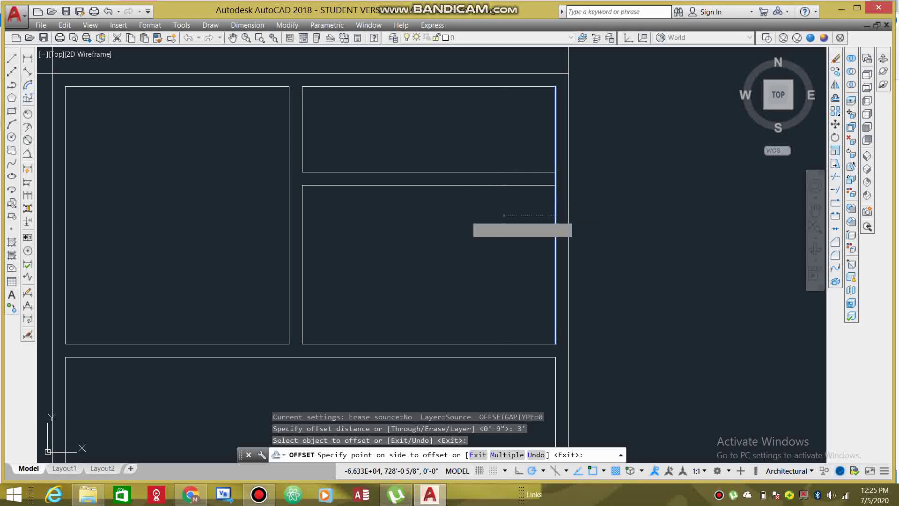
pyautogui.click(468, 215)
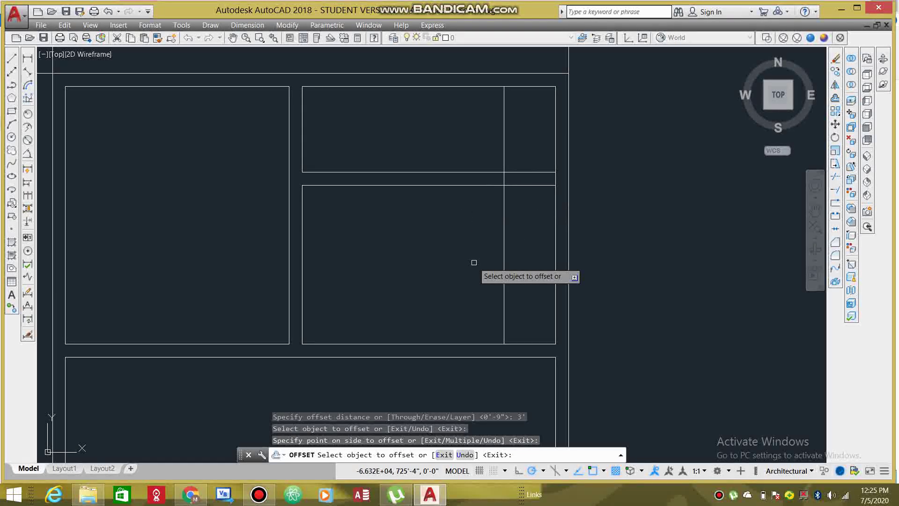
pyautogui.press('Return')
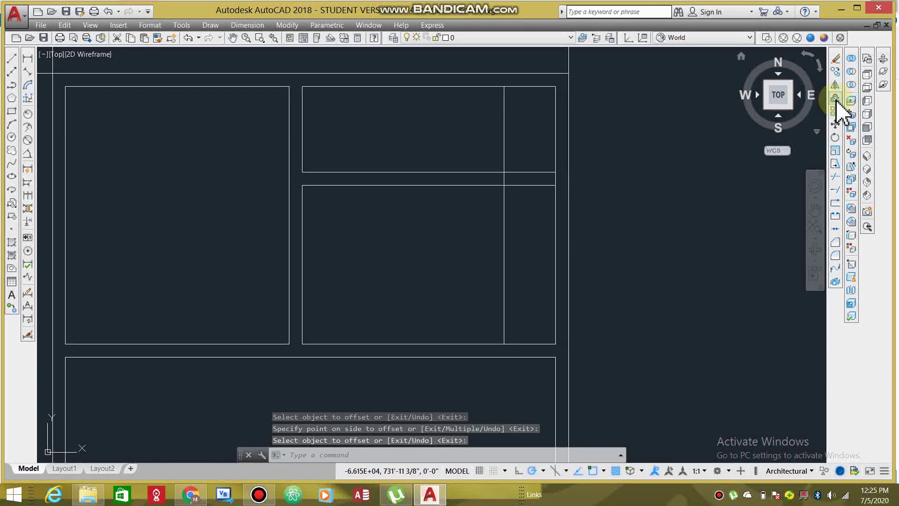
# Step: Offset that new line a further 9" to the left to form a double wall
pyautogui.click(836, 99)
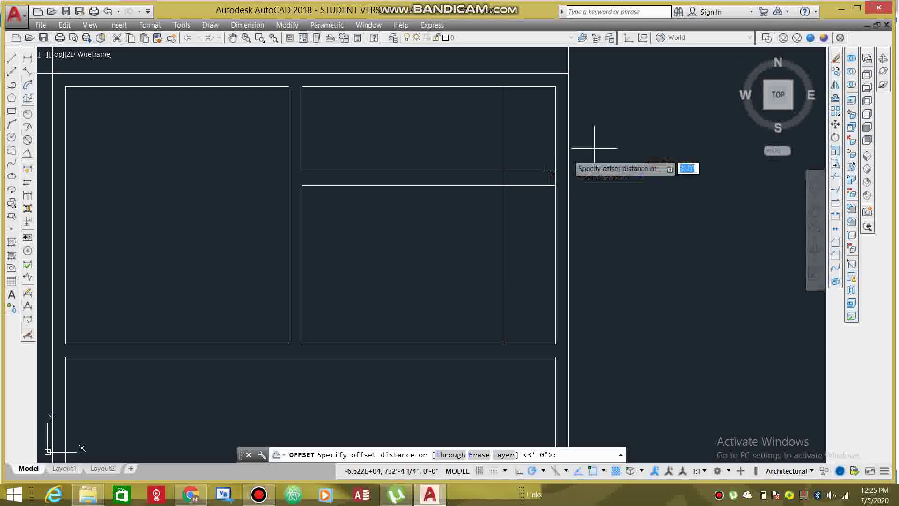
pyautogui.click(491, 235)
pyautogui.write('"')
pyautogui.press('Return')
pyautogui.click(504, 225)
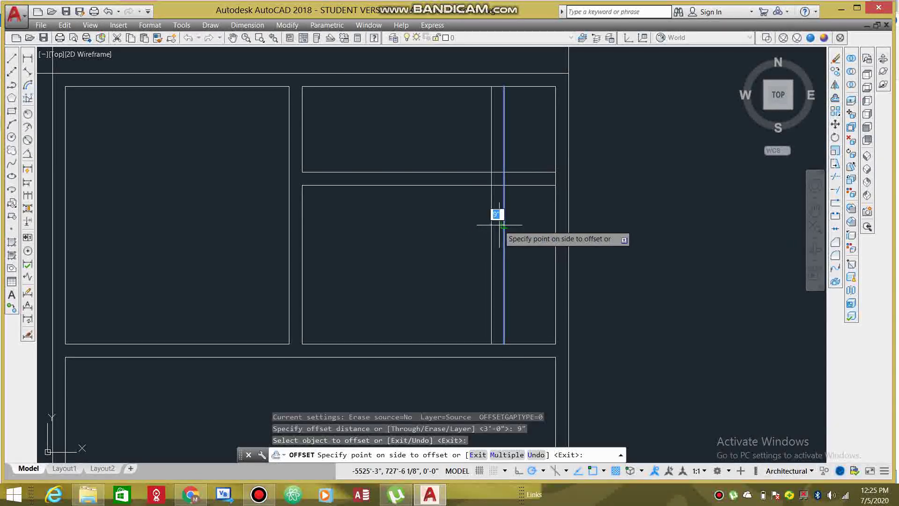
pyautogui.click(446, 230)
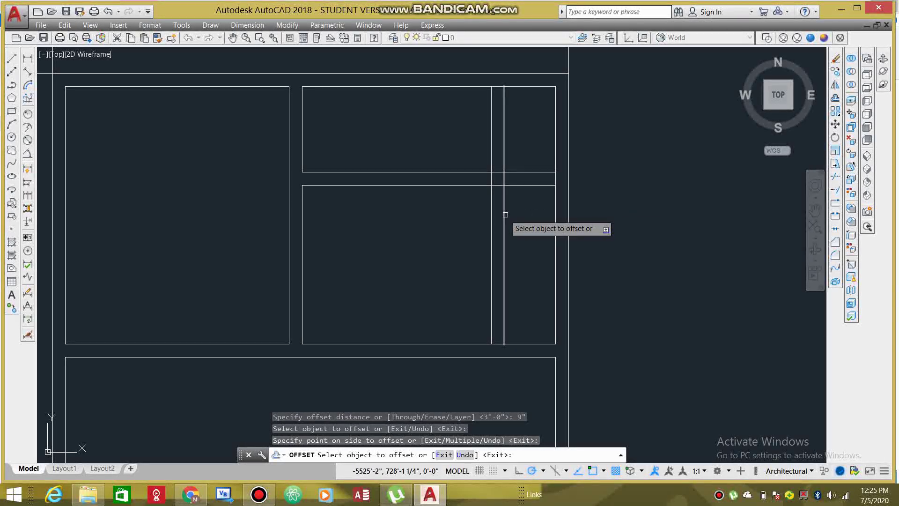
pyautogui.press('Escape')
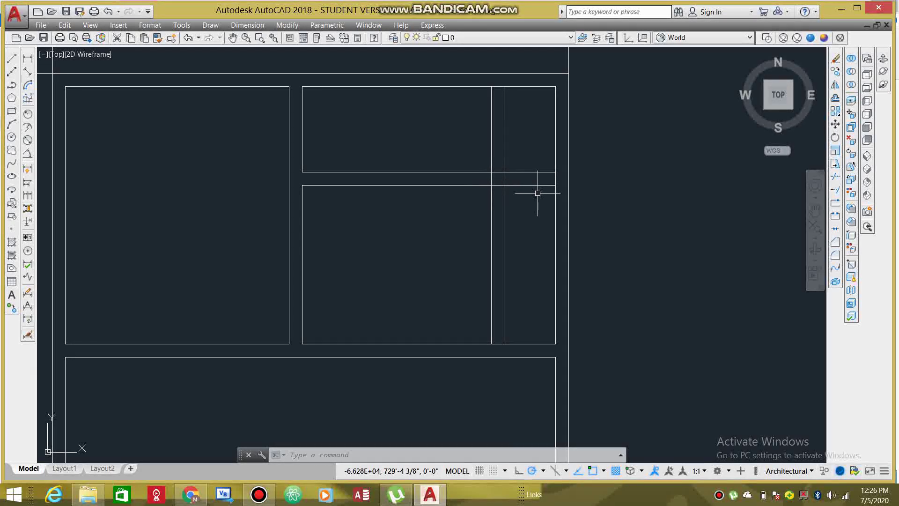
pyautogui.write('tr')
pyautogui.press('Return')
pyautogui.press('Return')
pyautogui.click(537, 194)
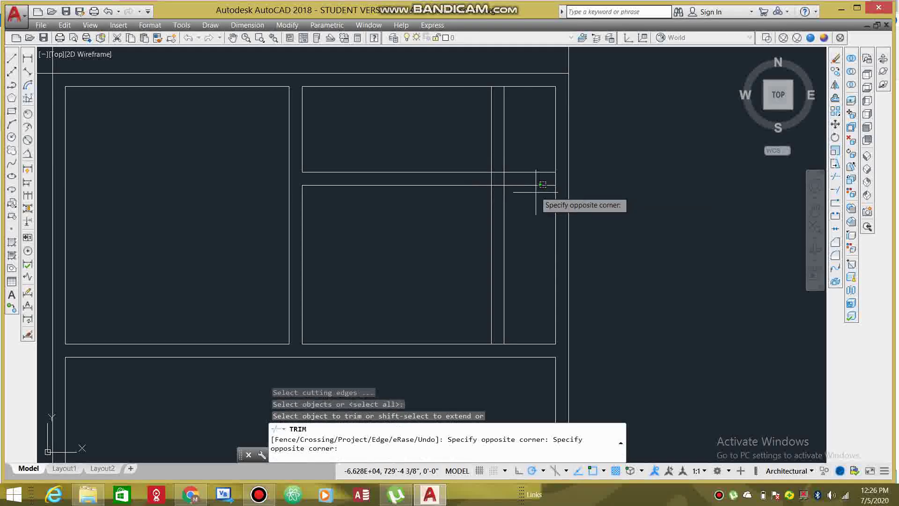
pyautogui.click(525, 147)
pyautogui.click(508, 109)
pyautogui.click(463, 123)
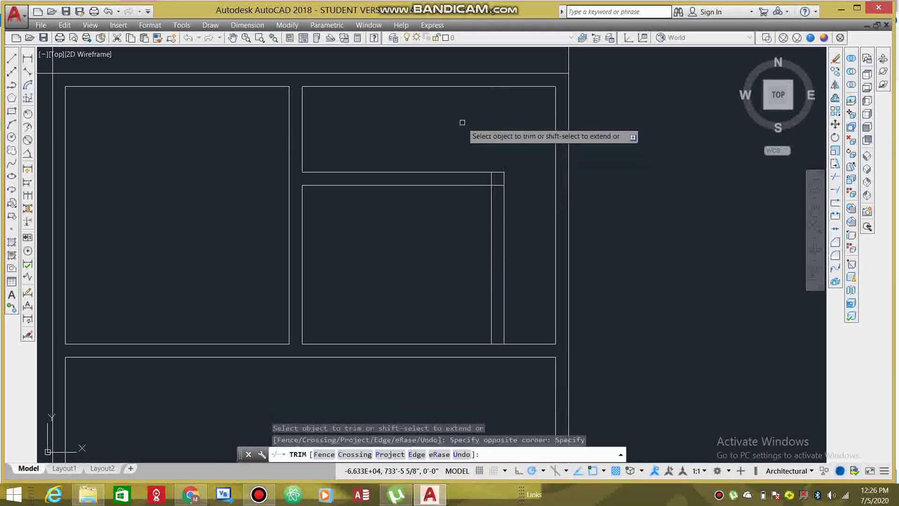
pyautogui.click(499, 184)
pyautogui.press('Escape')
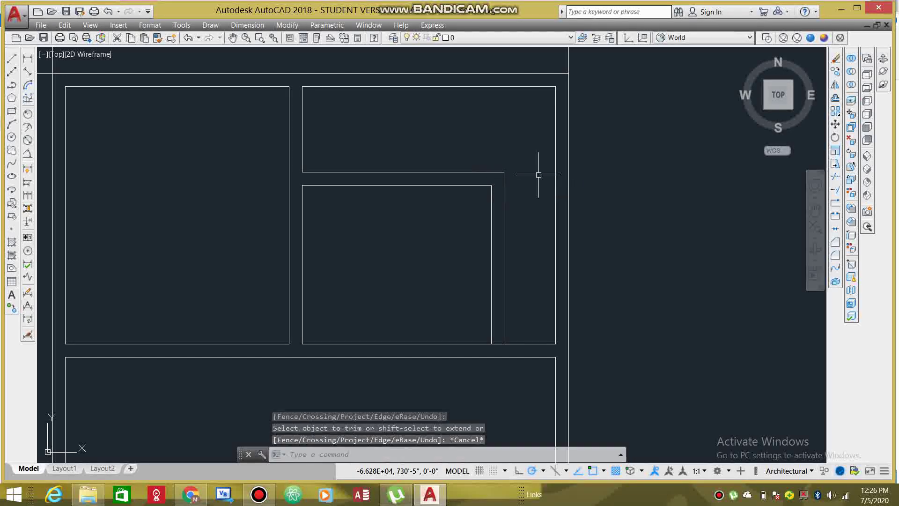
pyautogui.hotkey('ctrl', 'z')
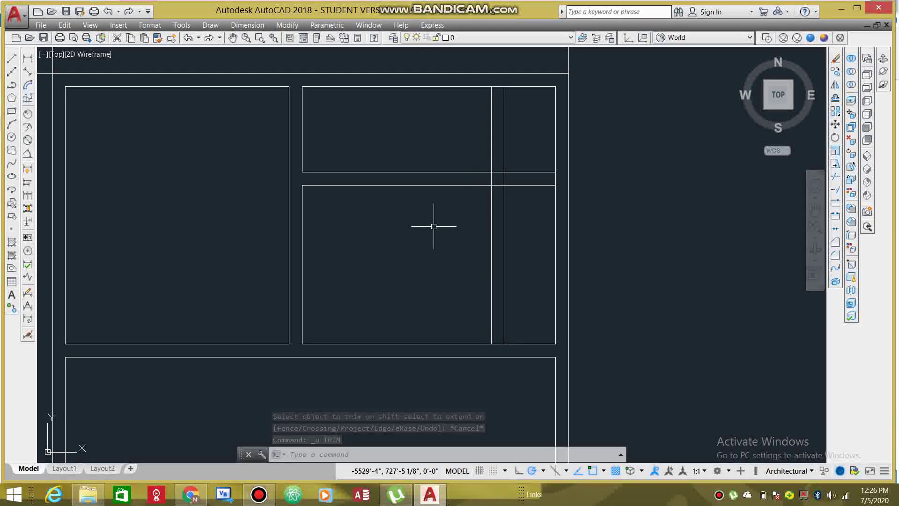
# Step: Fillet the lower room's top edge to the inner vertical wall line with a sharp corner
pyautogui.write('f')
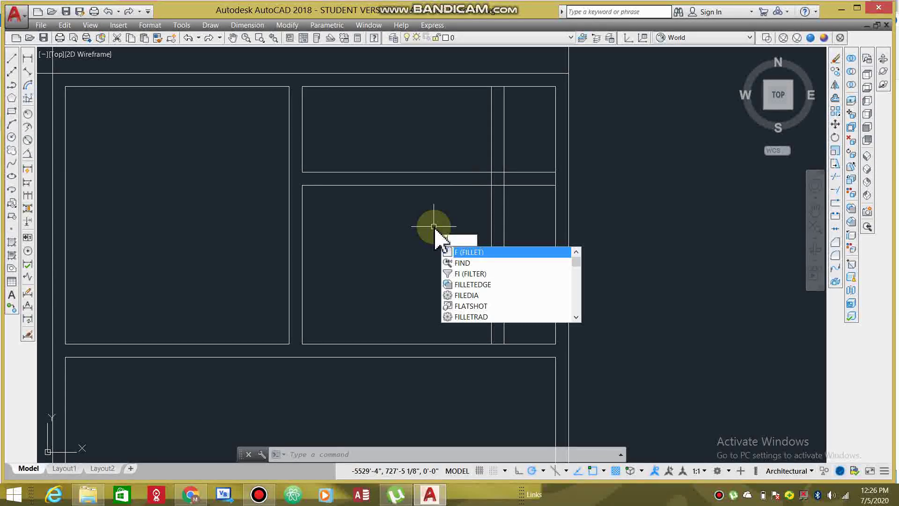
pyautogui.press('Return')
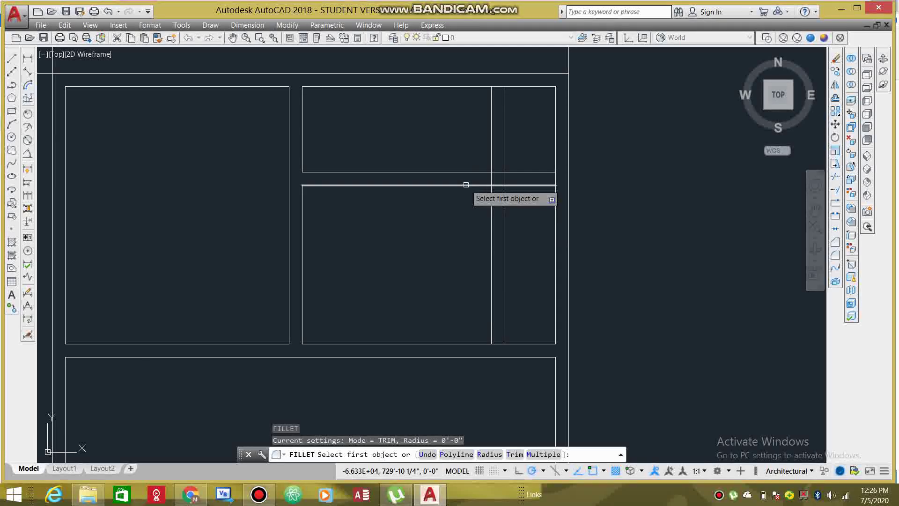
pyautogui.click(468, 185)
pyautogui.click(491, 206)
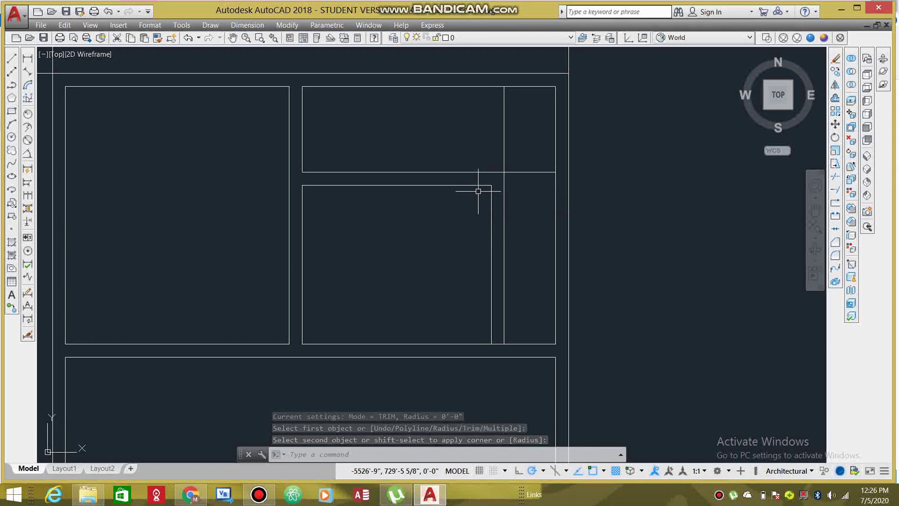
pyautogui.press('Return')
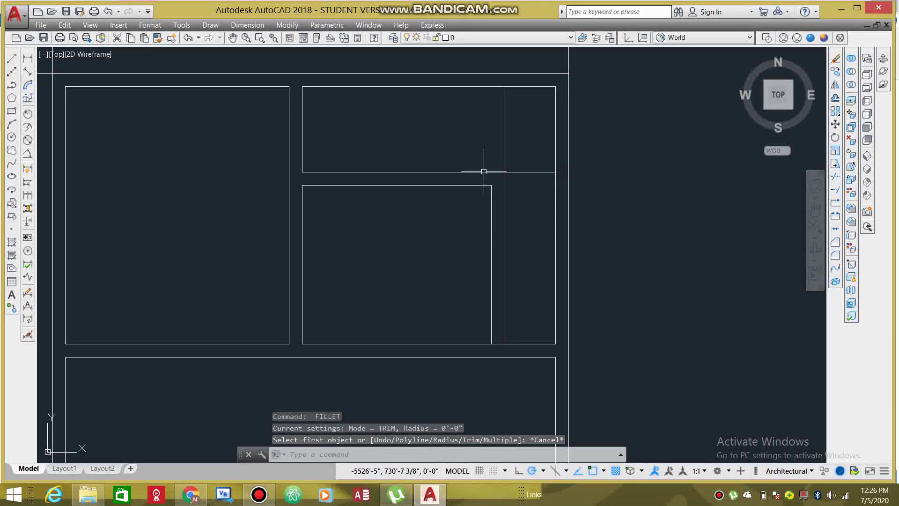
# Step: Fillet the upper room's bottom edge to the outer vertical wall line
pyautogui.click(484, 172)
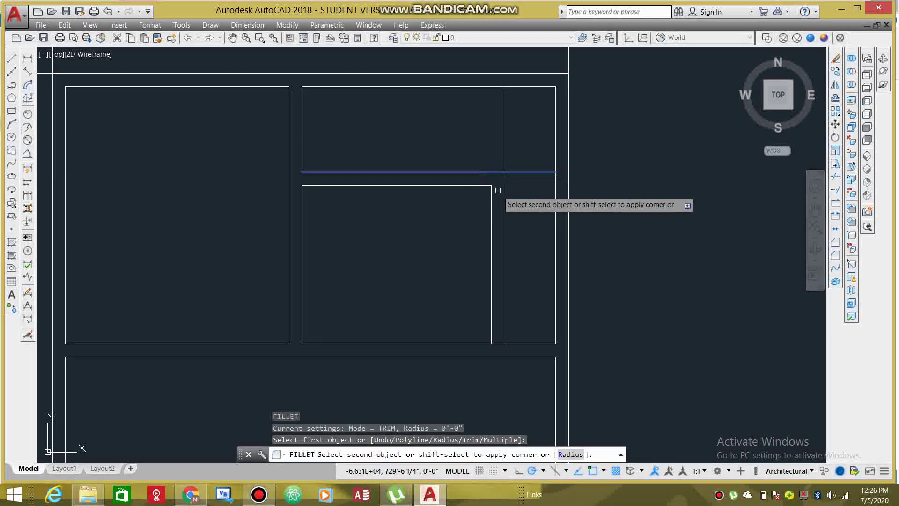
pyautogui.click(504, 204)
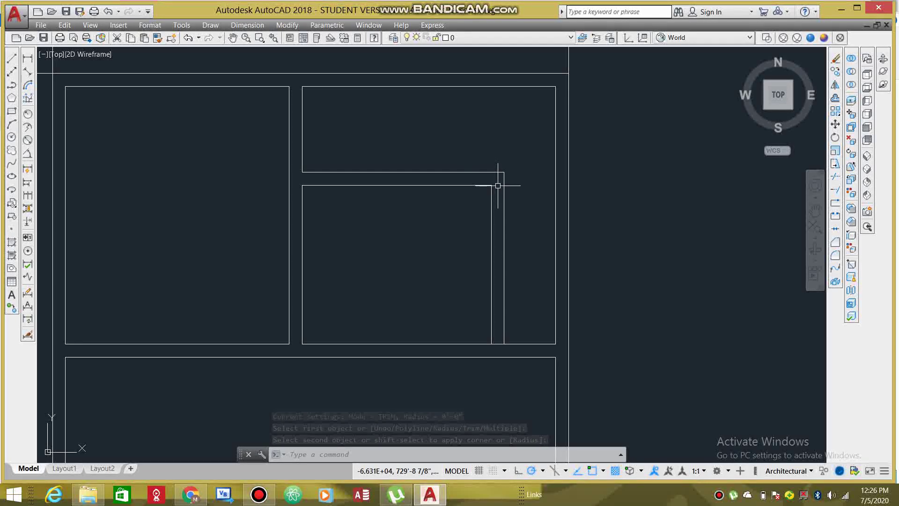
pyautogui.click(477, 176)
pyautogui.press('Escape')
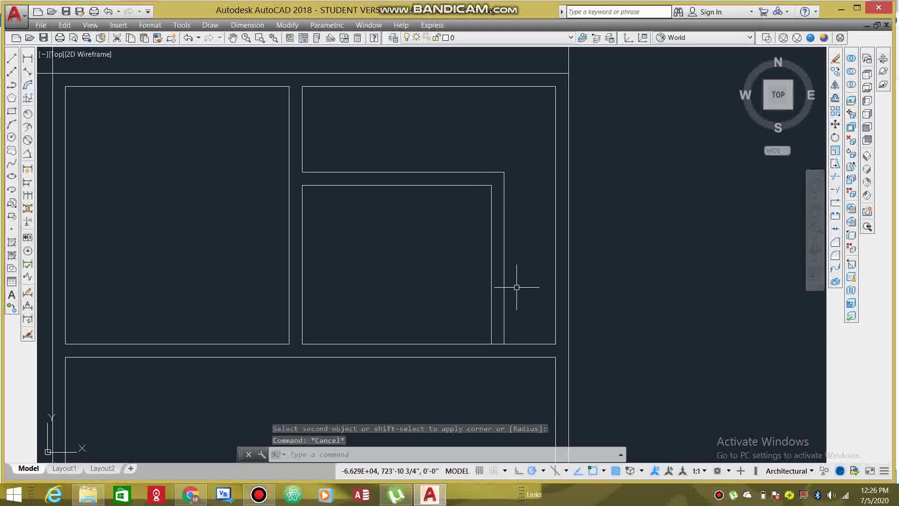
pyautogui.moveTo(516, 287); pyautogui.dragTo(608, 251, button='middle')
pyautogui.moveTo(508, 237)
pyautogui.mouseDown(button='middle')
pyautogui.moveTo(425, 295)
pyautogui.moveTo(549, 290)
pyautogui.mouseUp(button='middle')
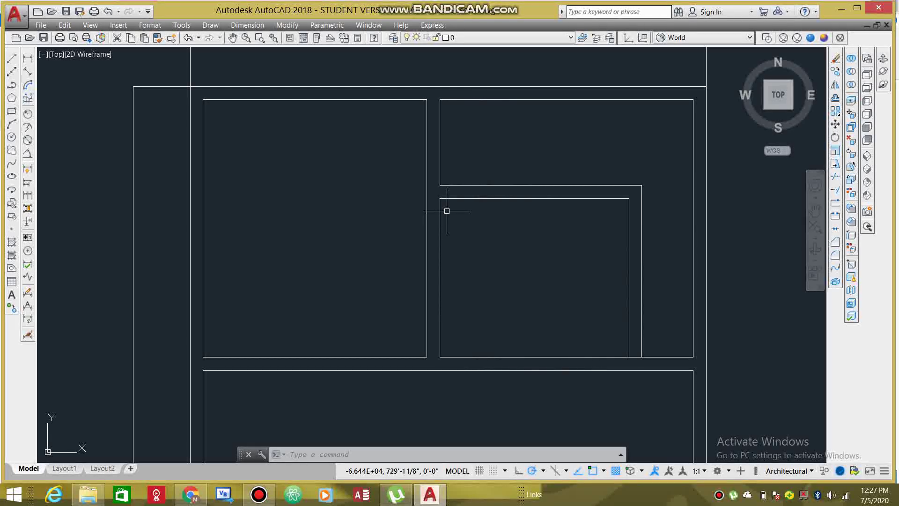
pyautogui.click(29, 58)
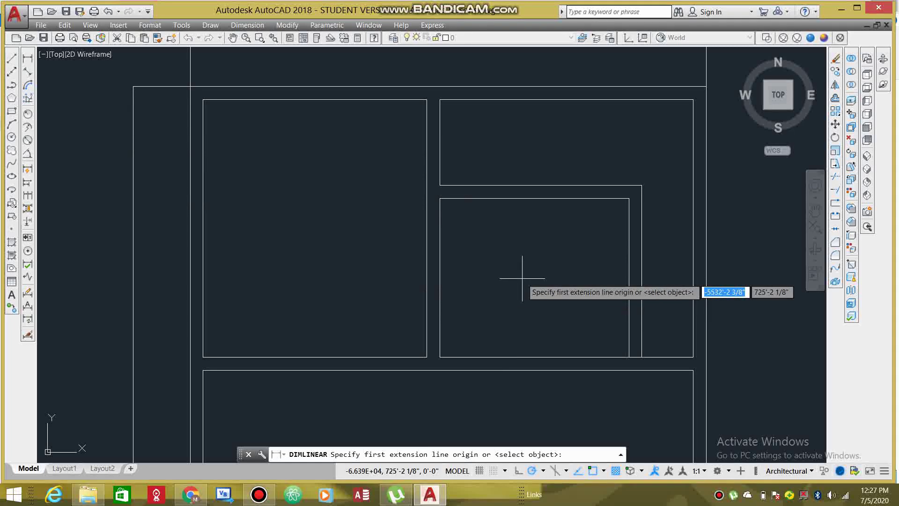
# Step: Dimension the middle-right room's top edge (11') and left side (9'-3")
pyautogui.press('Return')
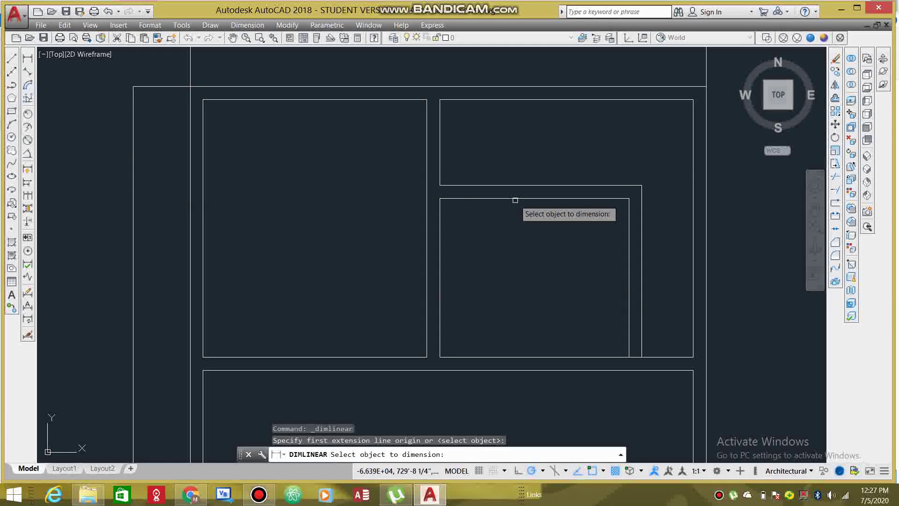
pyautogui.click(515, 198)
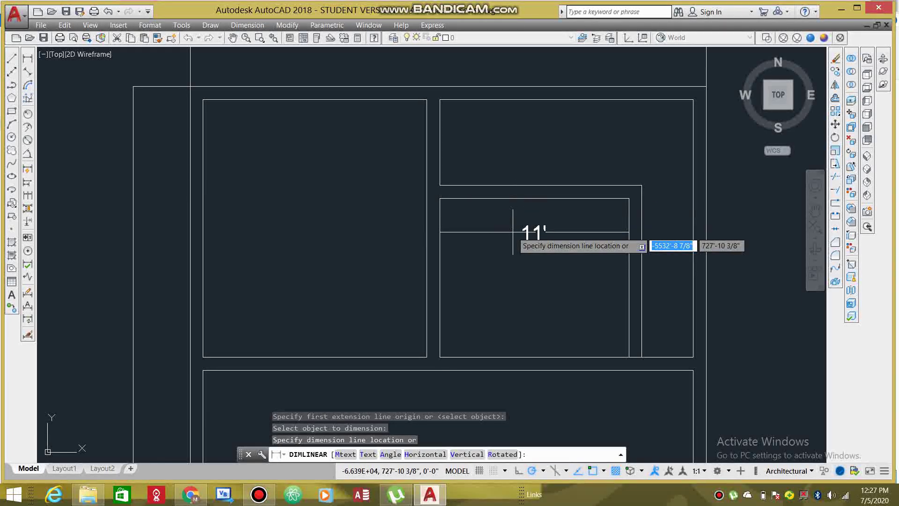
pyautogui.click(514, 226)
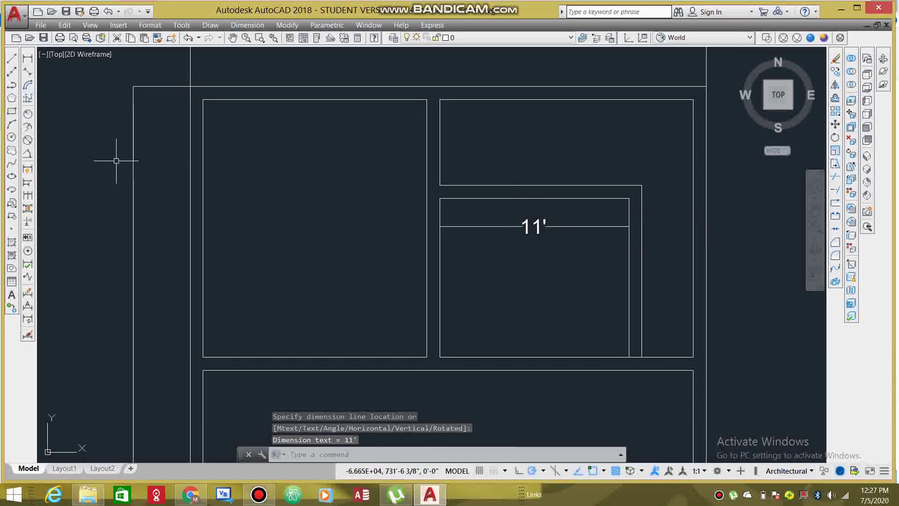
pyautogui.click(29, 58)
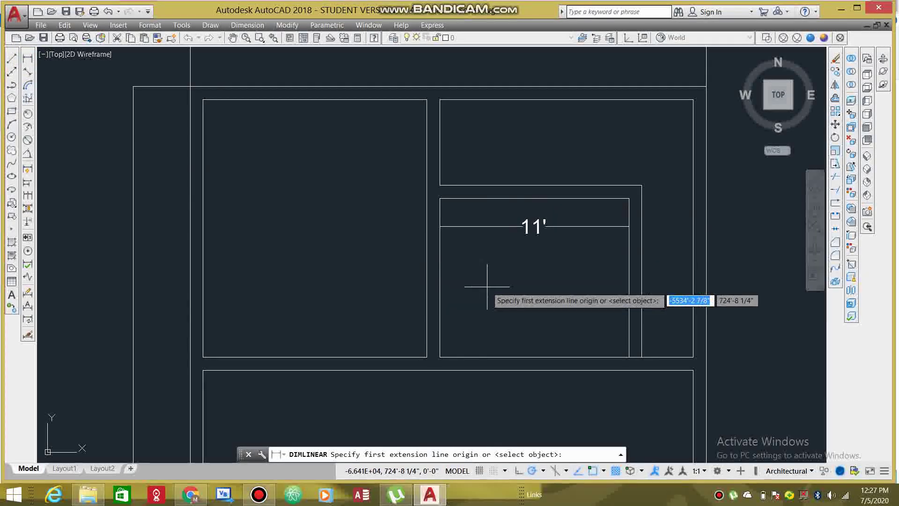
pyautogui.press('Return')
pyautogui.click(438, 268)
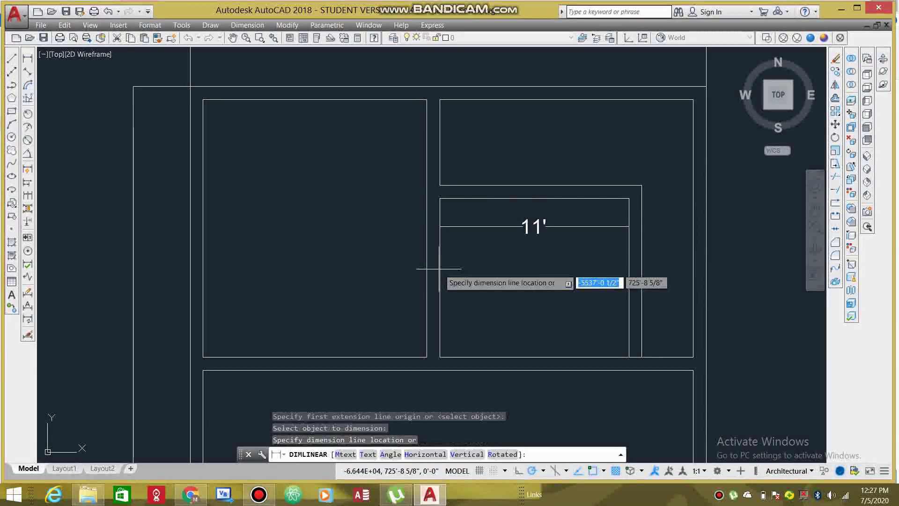
pyautogui.click(486, 270)
pyautogui.press('Escape')
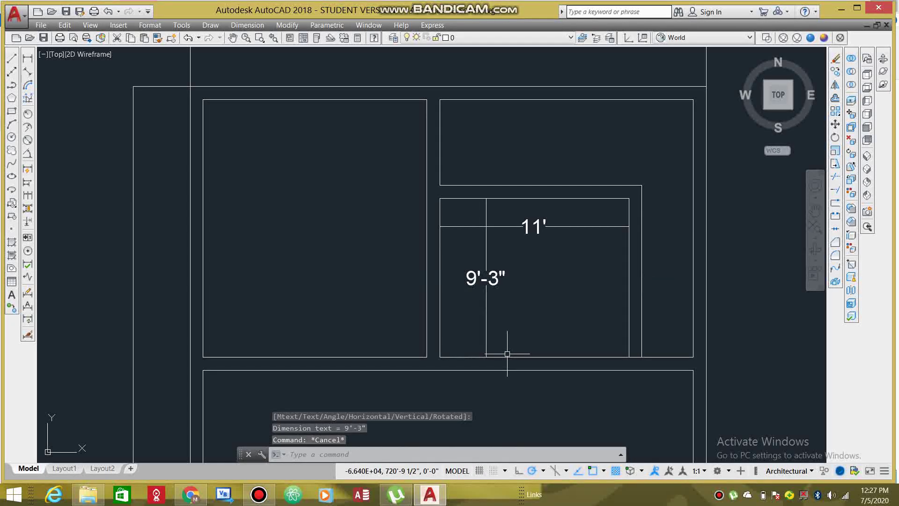
# Step: Zoom and pan in on the small room and its two dimensions
pyautogui.scroll(-2, 507, 353)
pyautogui.moveTo(515, 362); pyautogui.dragTo(516, 293, button='middle')
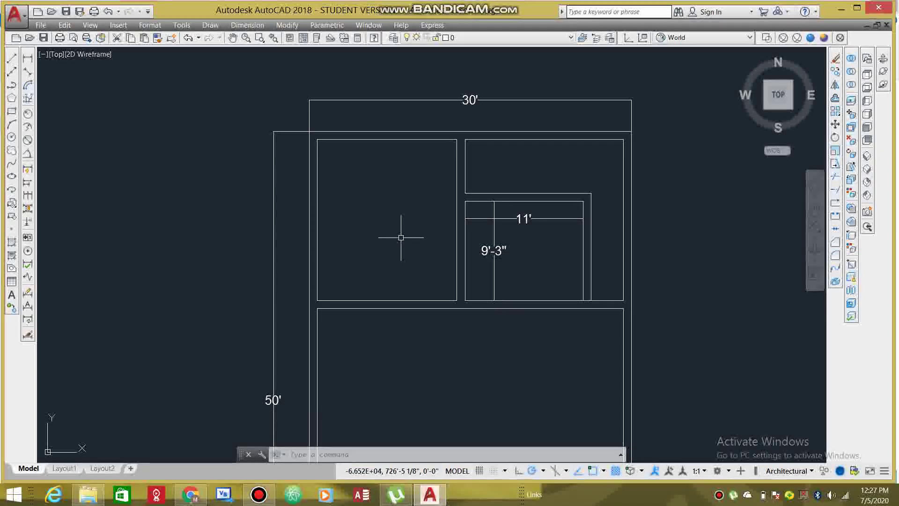
pyautogui.scroll(-2, 401, 237)
pyautogui.moveTo(371, 349); pyautogui.dragTo(360, 270, button='middle')
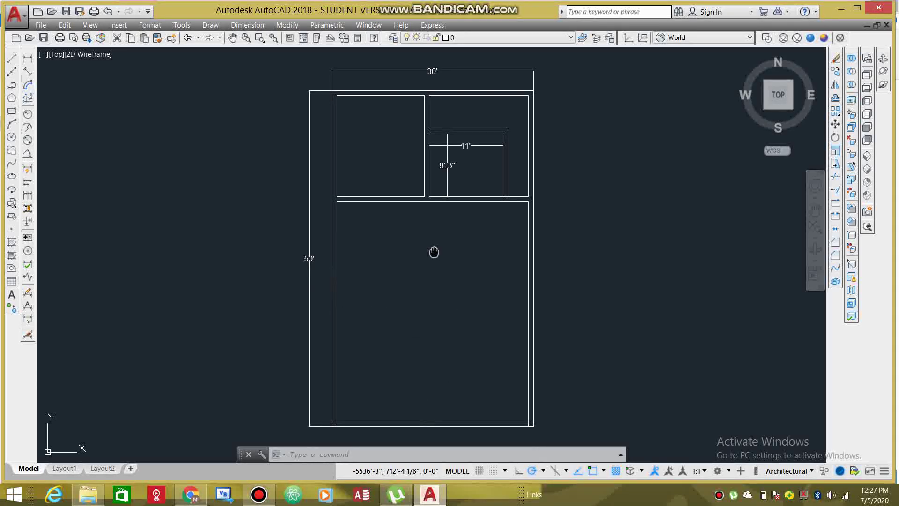
pyautogui.moveTo(434, 252); pyautogui.dragTo(445, 270, button='middle')
pyautogui.scroll(2, 445, 271)
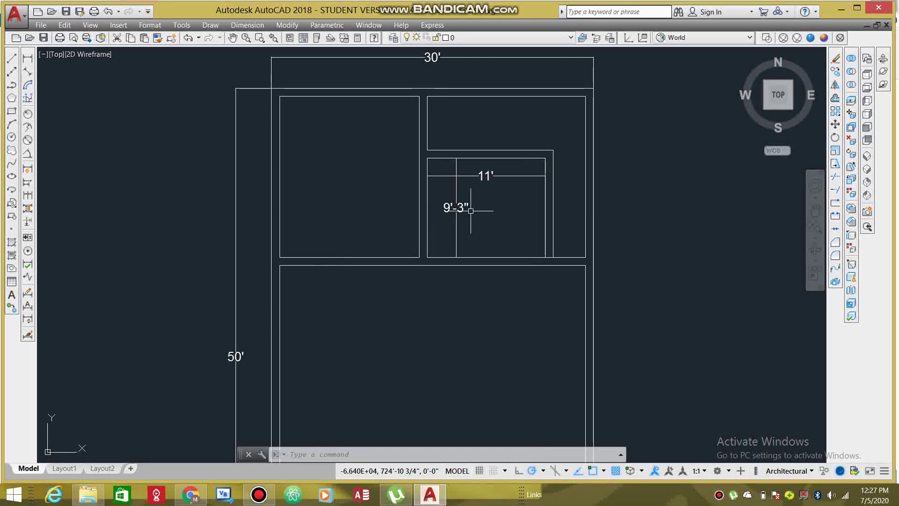
pyautogui.click(469, 258)
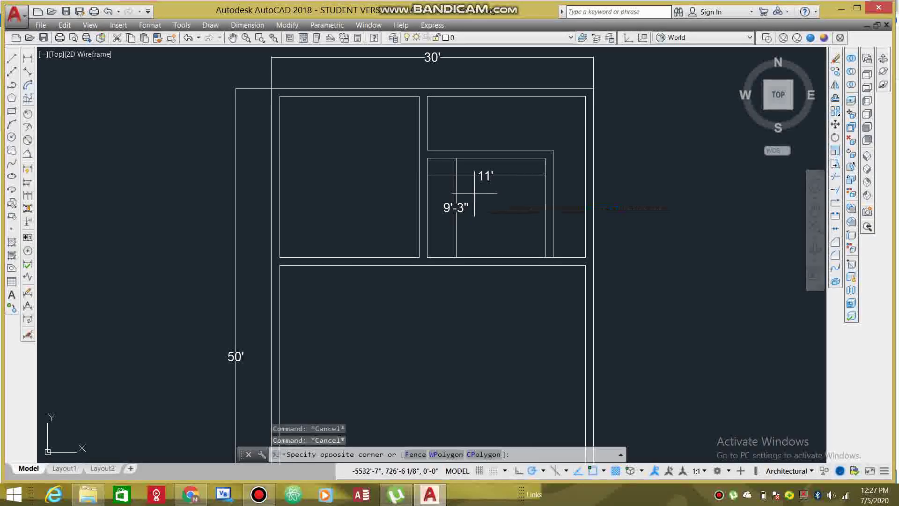
# Step: Erase the 11' and 9'-3" dimensions and the small room's bottom edge
pyautogui.click(426, 156)
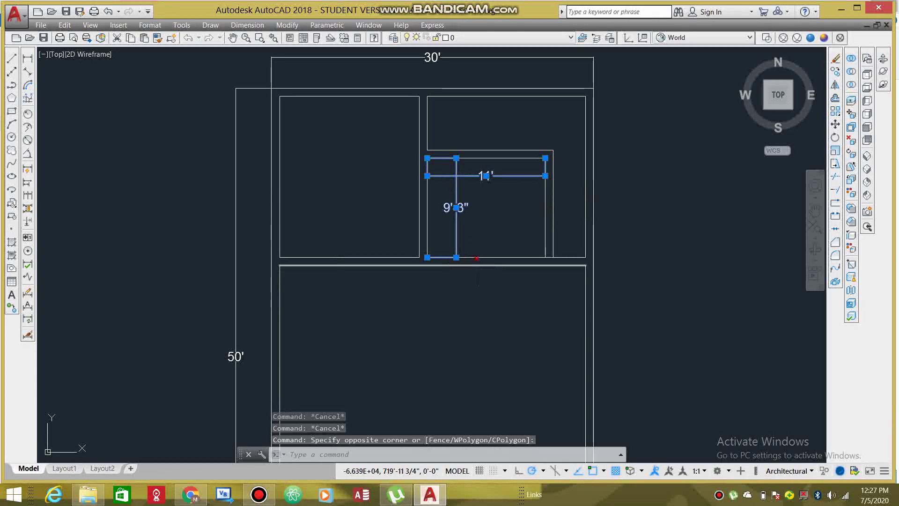
pyautogui.press('Delete')
pyautogui.moveTo(473, 255); pyautogui.dragTo(446, 241, button='middle')
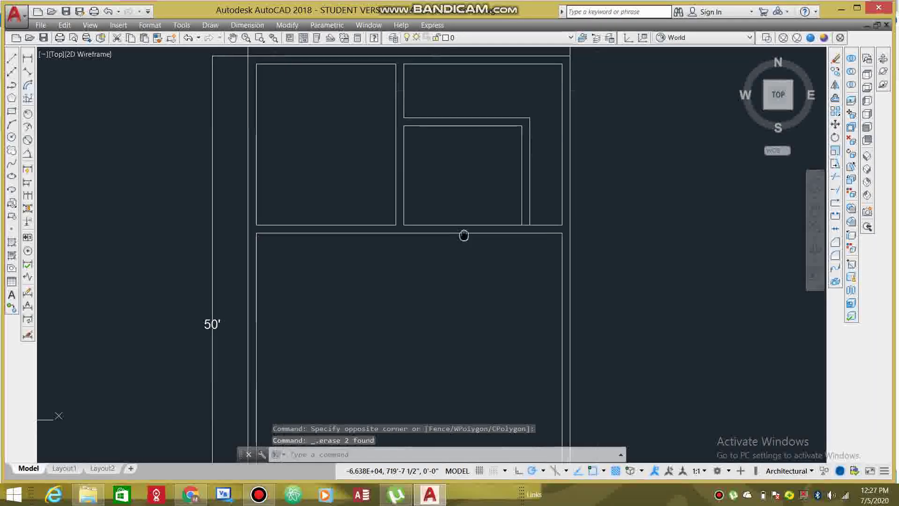
pyautogui.scroll(2, 451, 211)
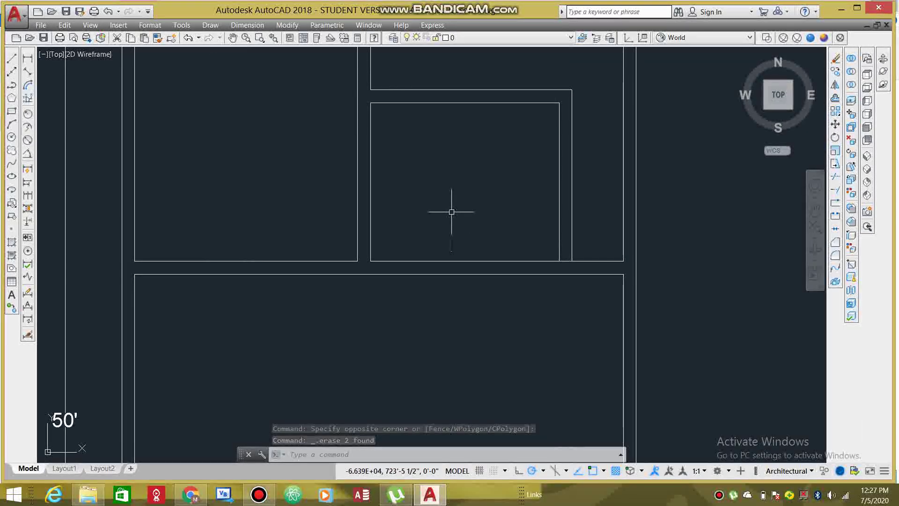
pyautogui.click(448, 261)
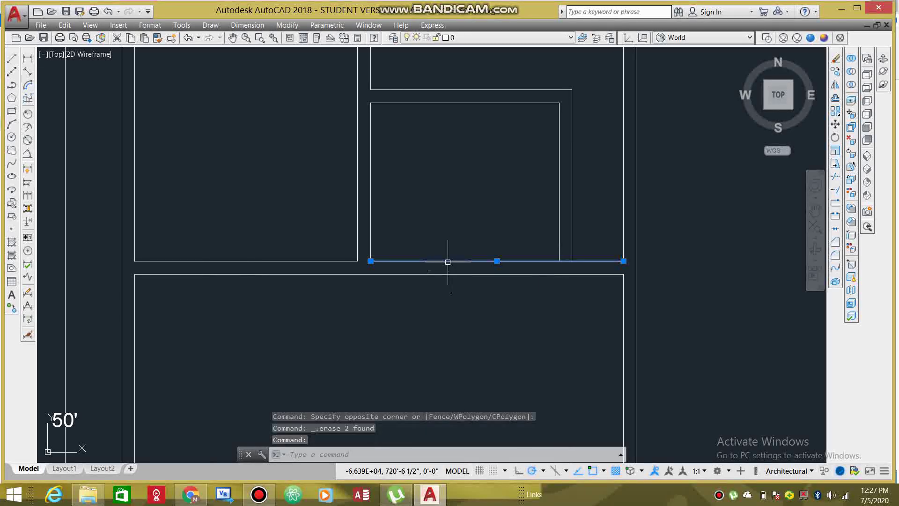
pyautogui.press('Delete')
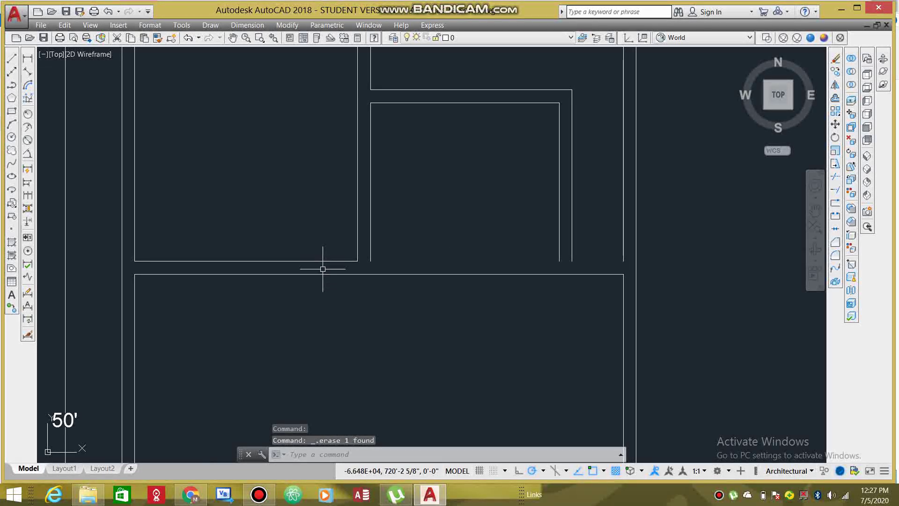
# Step: Fillet the small room's left wall line into the large room's top wall
pyautogui.write('f')
pyautogui.press('Return')
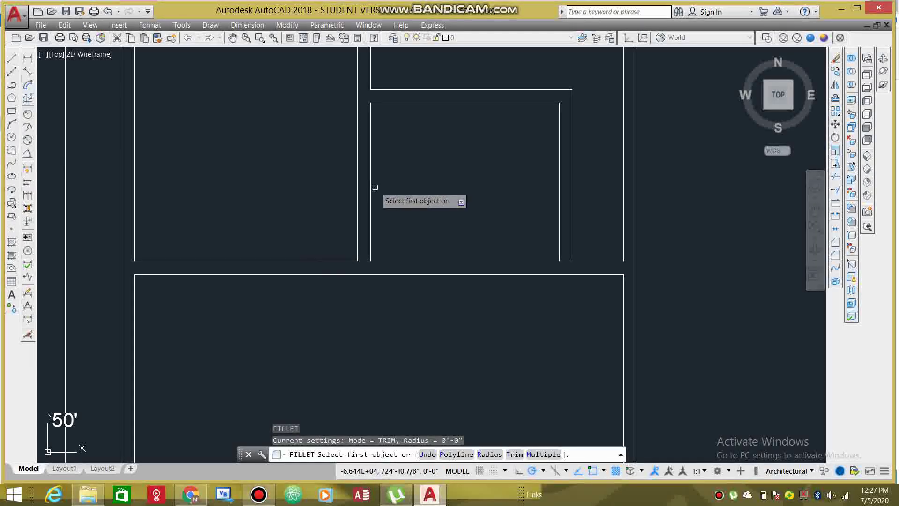
pyautogui.click(371, 185)
pyautogui.click(299, 275)
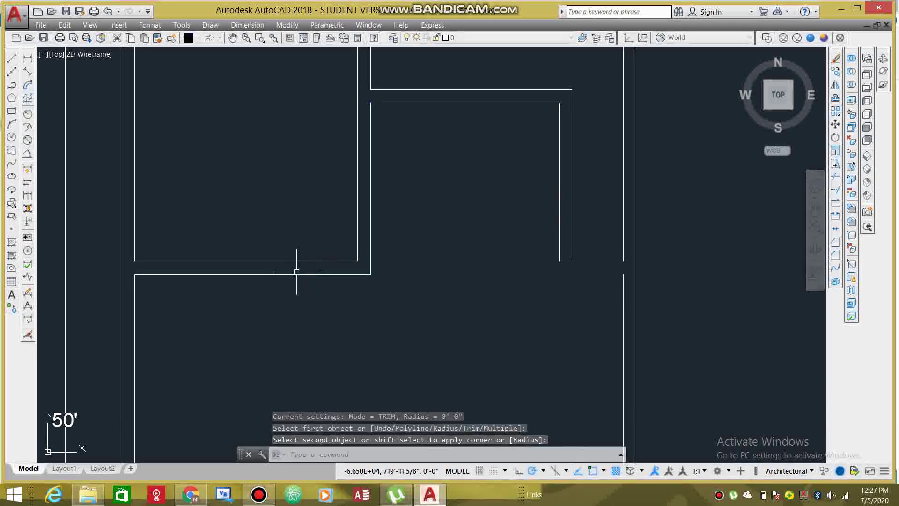
pyautogui.press('Escape')
pyautogui.scroll(-5, 433, 306)
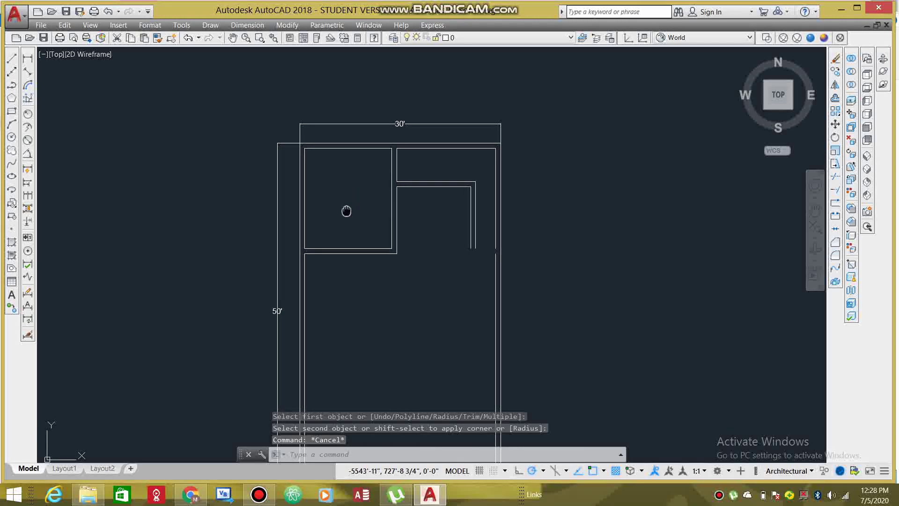
pyautogui.scroll(4, 433, 278)
pyautogui.scroll(1, 433, 278)
pyautogui.scroll(1, 393, 267)
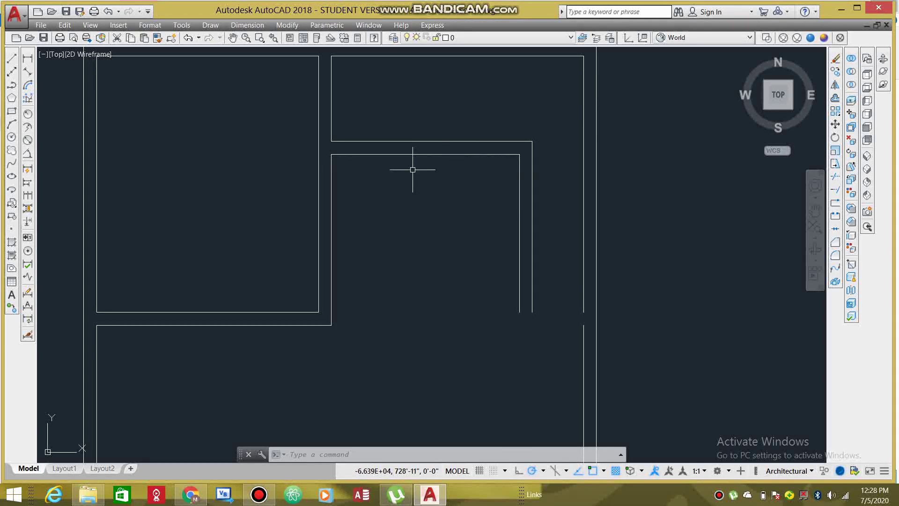
pyautogui.click(835, 98)
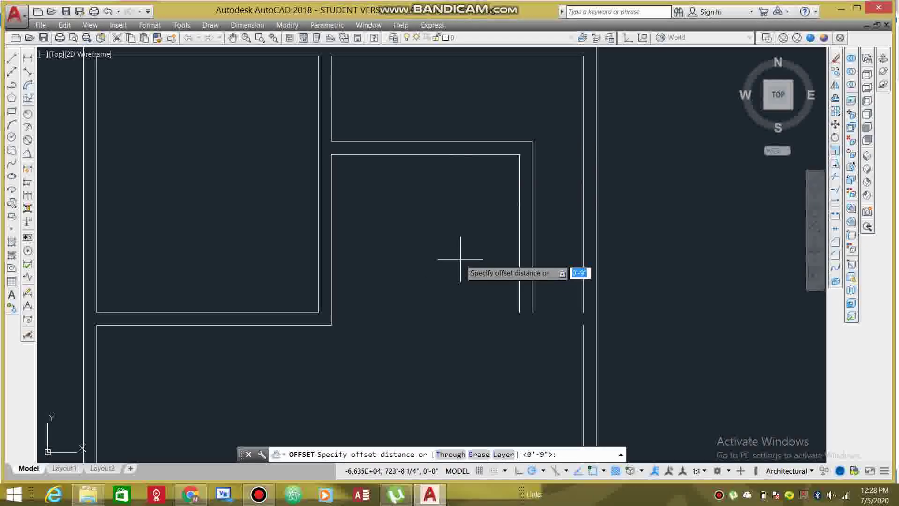
# Step: Offset the right room's inner top wall 13' downward
pyautogui.write('13')
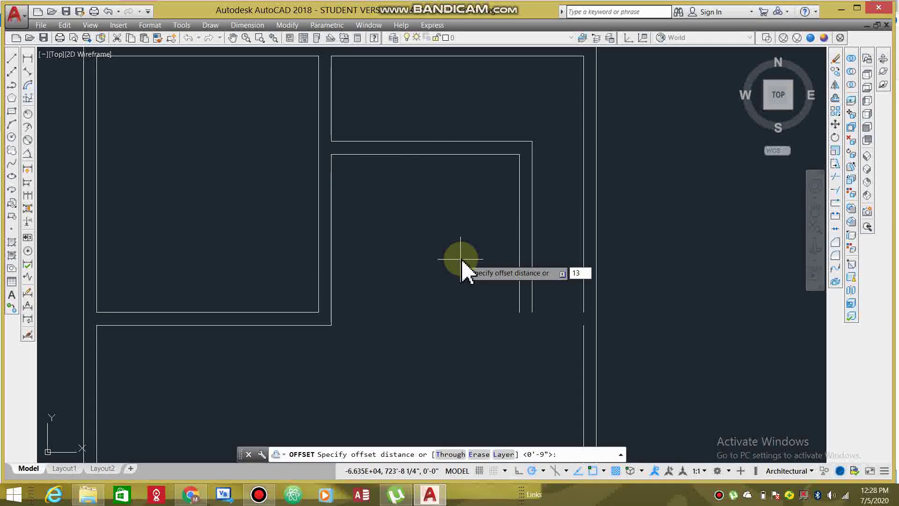
pyautogui.write("'")
pyautogui.press('Return')
pyautogui.click(444, 154)
pyautogui.click(441, 253)
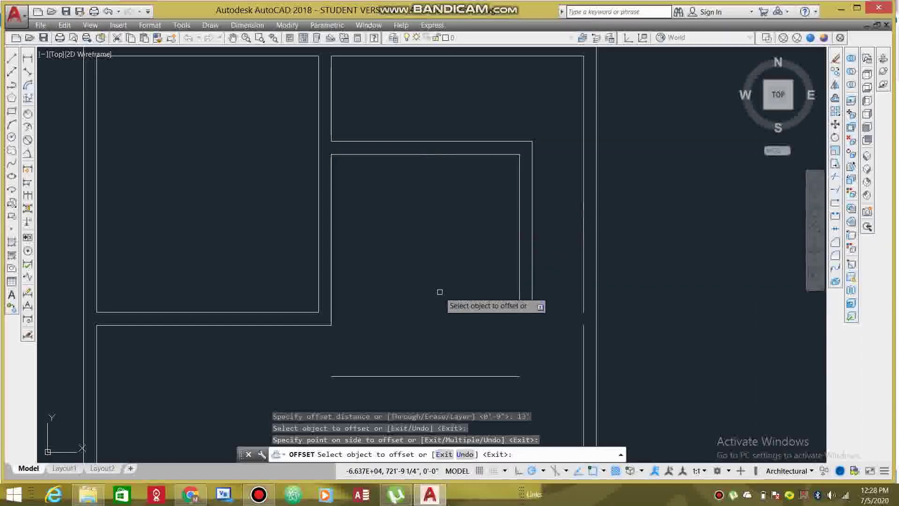
pyautogui.press('Return')
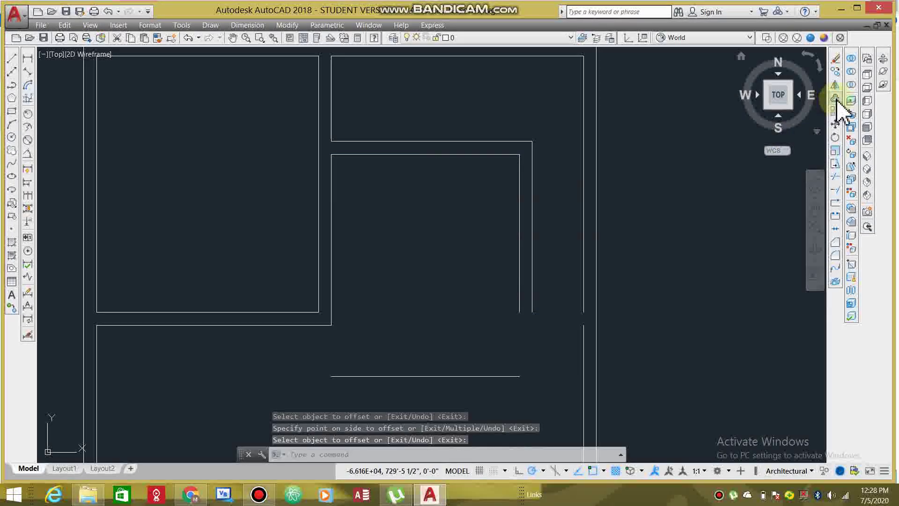
# Step: Offset the new line a further 9" down to complete the double wall
pyautogui.click(835, 98)
pyautogui.write('9')
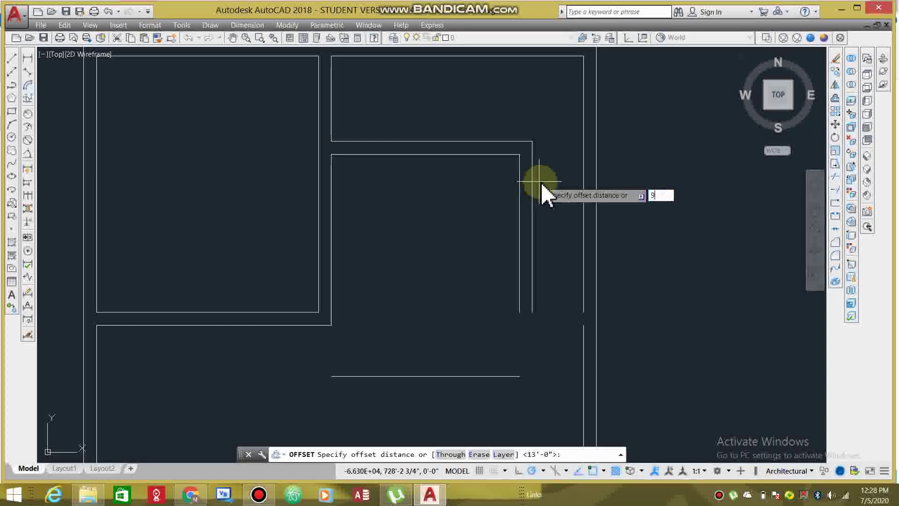
pyautogui.write('"')
pyautogui.press('Return')
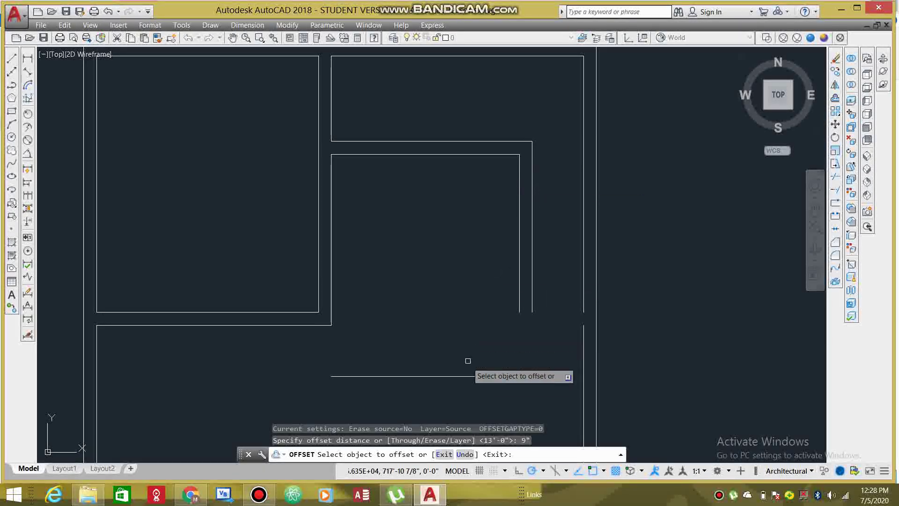
pyautogui.click(458, 375)
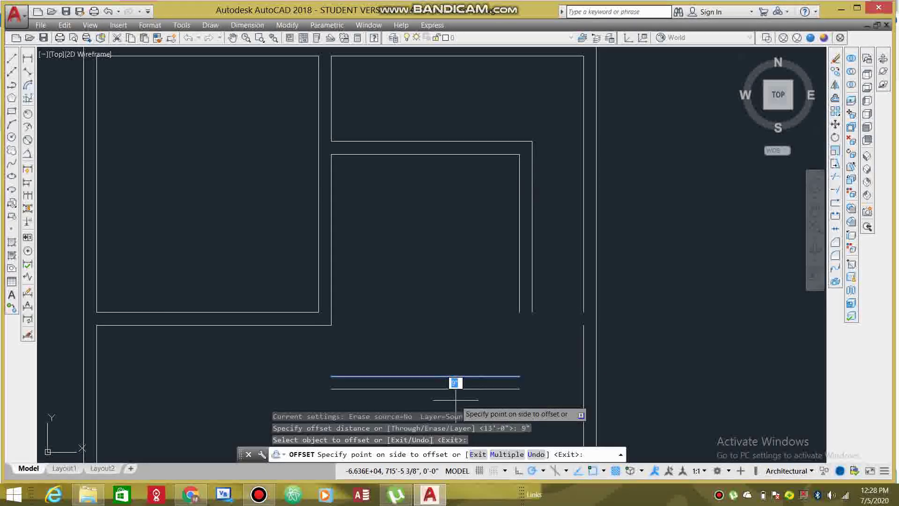
pyautogui.click(457, 383)
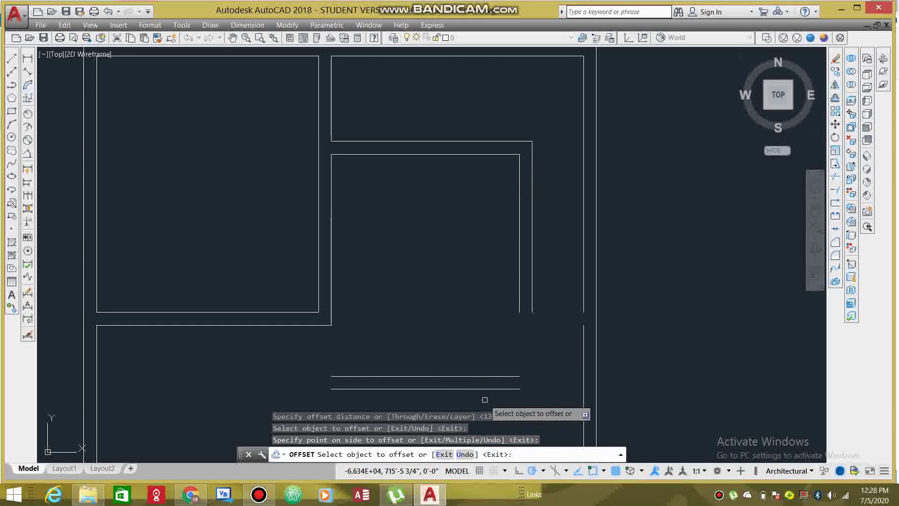
pyautogui.press('Escape')
pyautogui.moveTo(484, 399); pyautogui.dragTo(514, 304, button='middle')
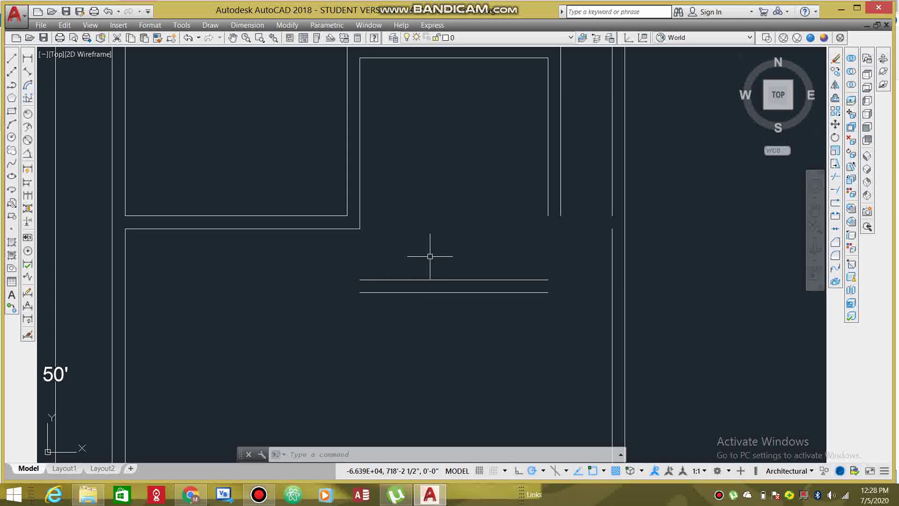
# Step: Fillet the inner and outer right wall lines to the new wall's upper and lower lines
pyautogui.write('f')
pyautogui.press('Return')
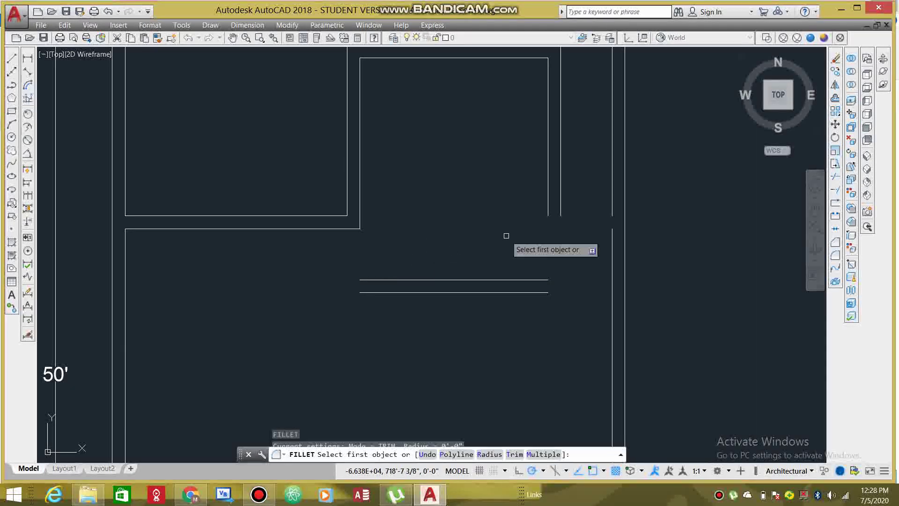
pyautogui.click(547, 174)
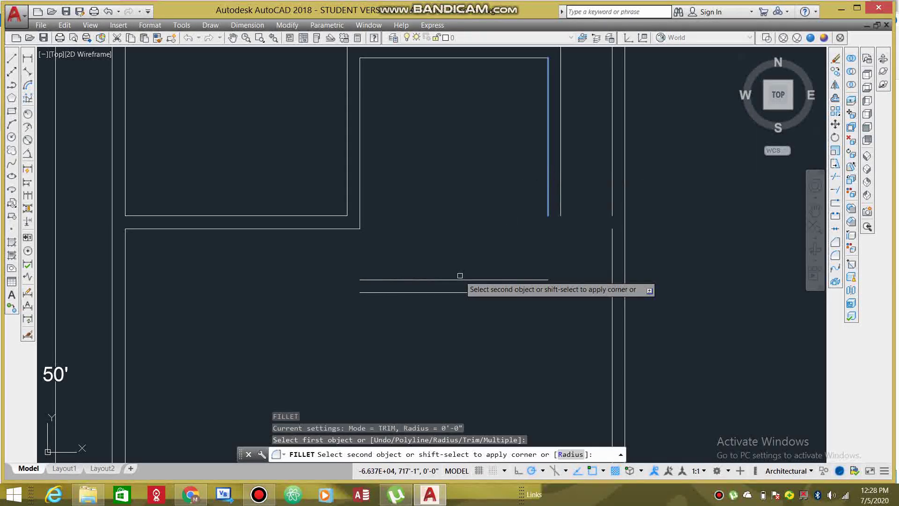
pyautogui.click(458, 279)
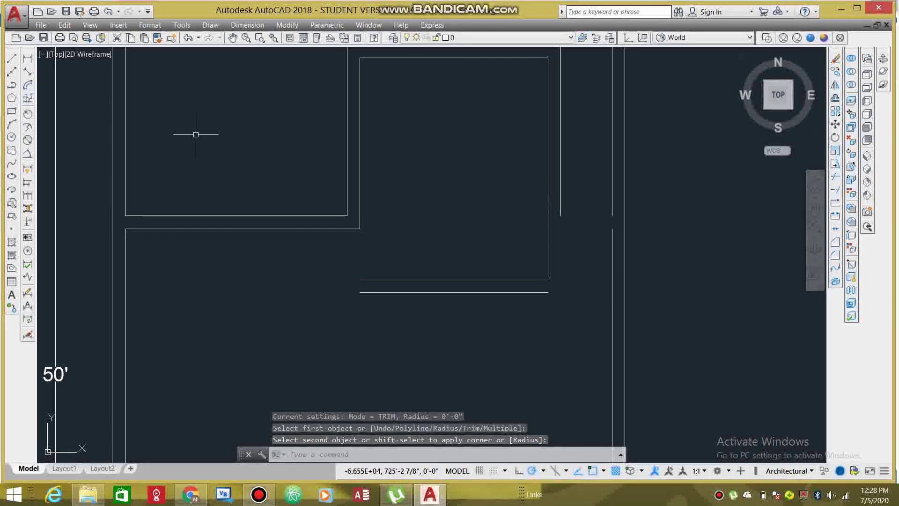
pyautogui.press('Return')
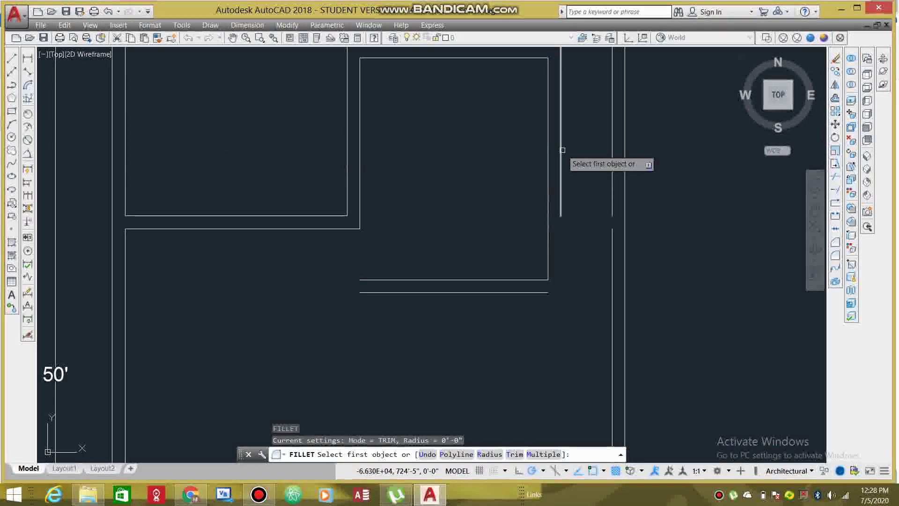
pyautogui.click(560, 152)
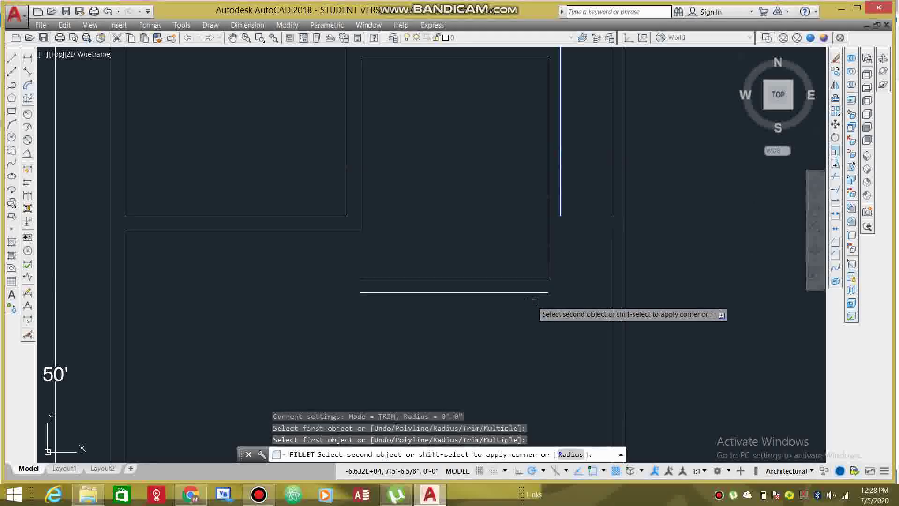
pyautogui.click(515, 294)
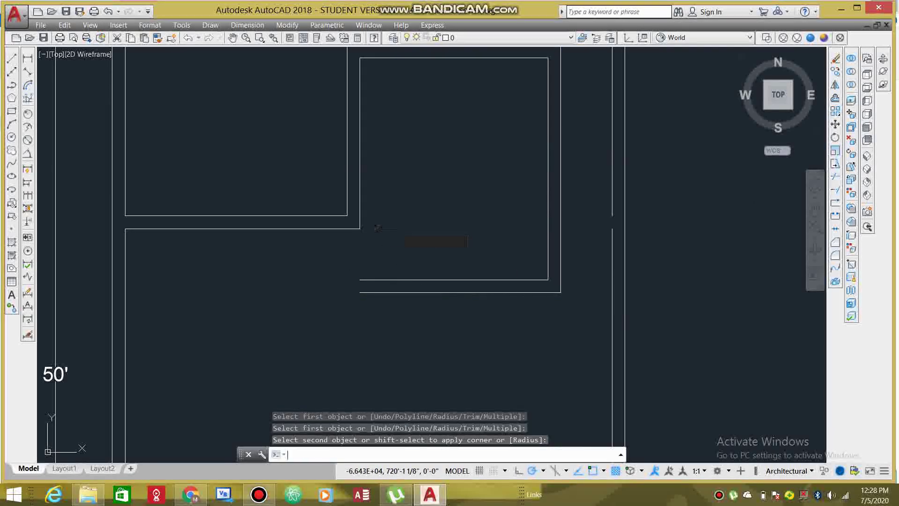
# Step: Fillet the left room's right wall to the new wall's lower line
pyautogui.press('Return')
pyautogui.click(397, 224)
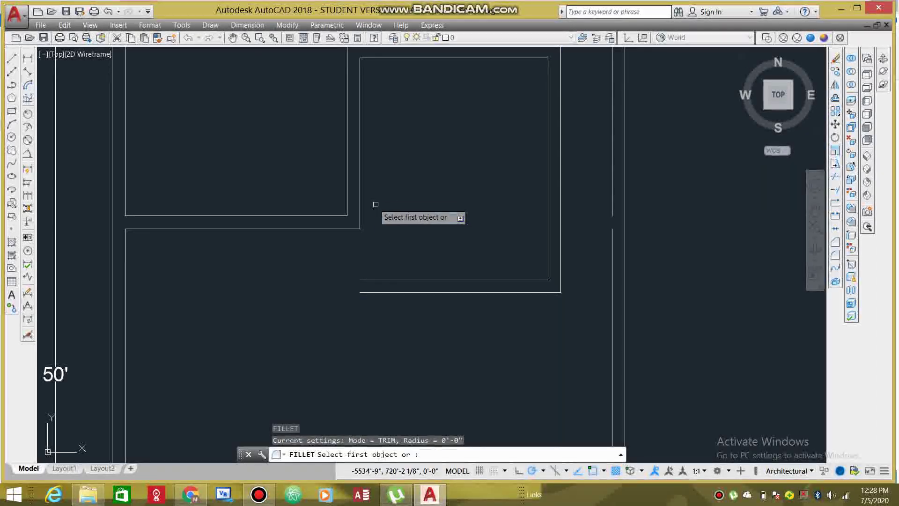
pyautogui.click(360, 183)
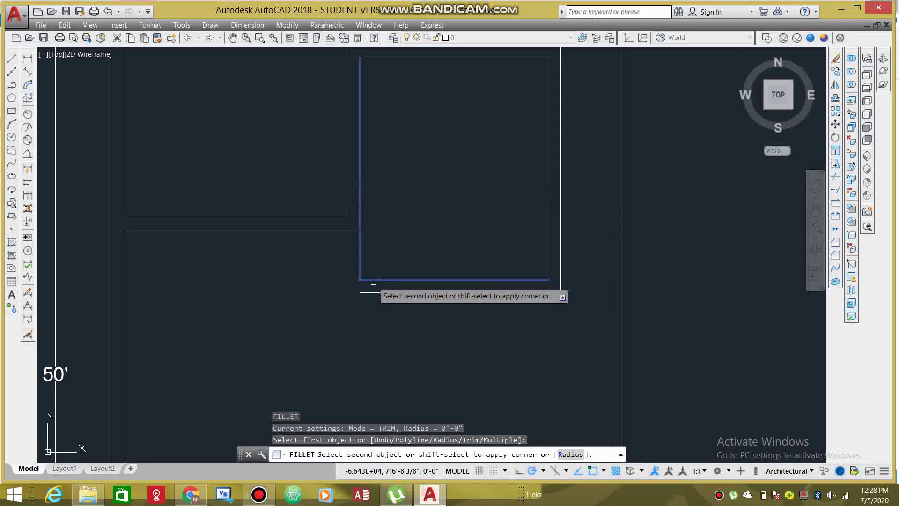
pyautogui.press('Escape')
pyautogui.press('Return')
pyautogui.click(347, 196)
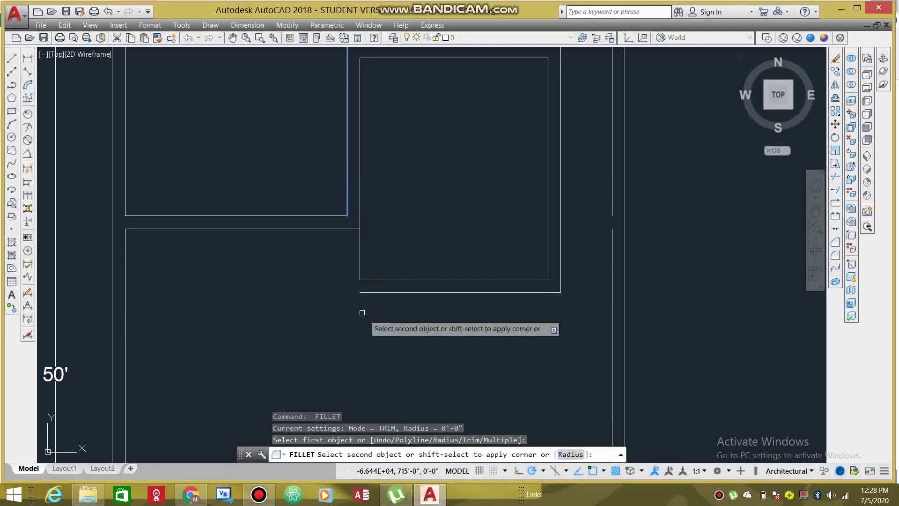
pyautogui.click(397, 292)
pyautogui.press('Escape')
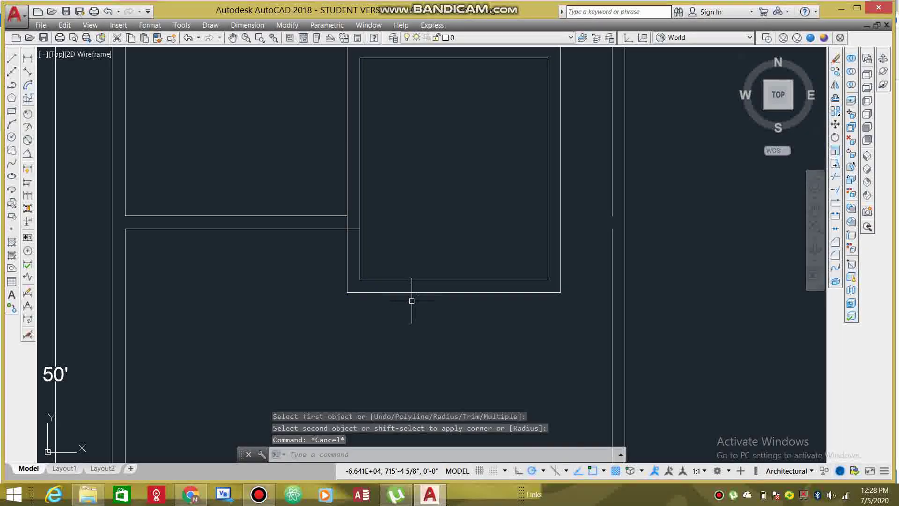
pyautogui.scroll(4, 347, 230)
# Step: Trim the stray vertical line piece between the two new horizontal wall lines
pyautogui.write('tr')
pyautogui.press('Return')
pyautogui.press('Return')
pyautogui.click(348, 212)
pyautogui.click(344, 207)
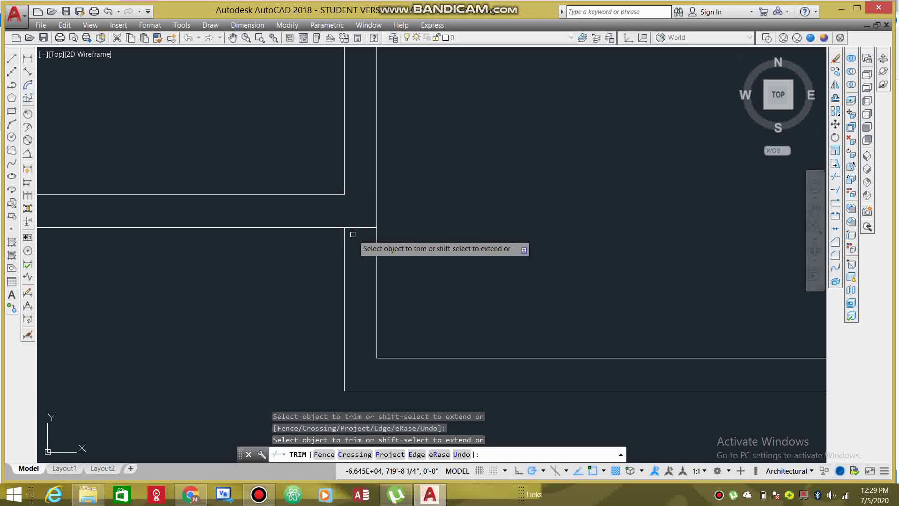
pyautogui.scroll(-6, 370, 241)
pyautogui.press('Escape')
pyautogui.scroll(-3, 370, 241)
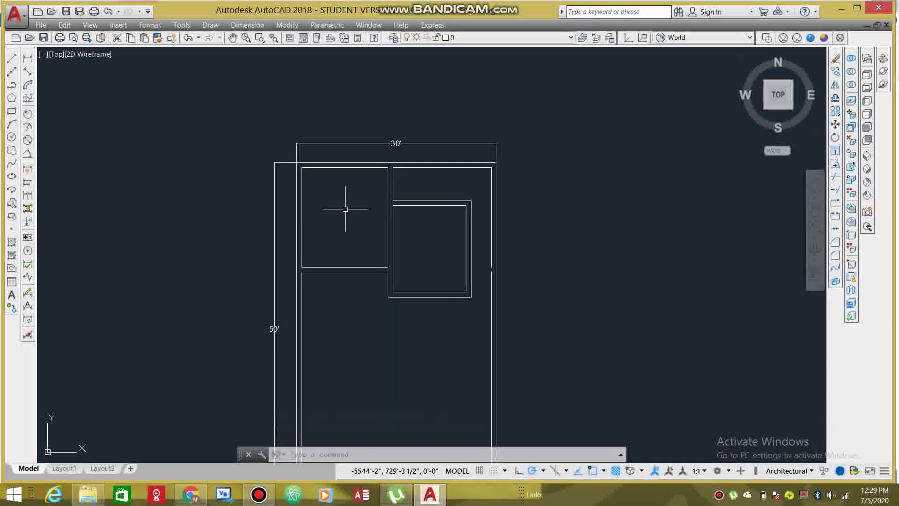
pyautogui.scroll(2, 413, 252)
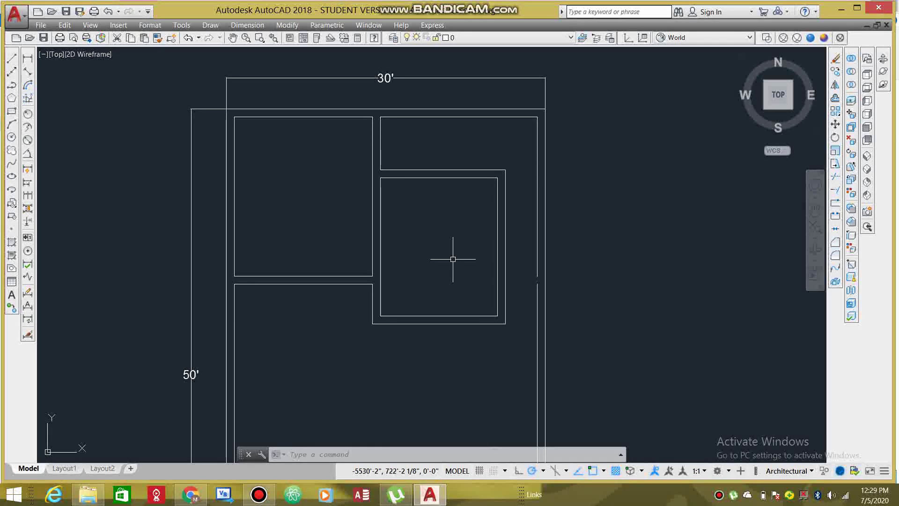
pyautogui.moveTo(452, 259); pyautogui.dragTo(473, 261, button='middle')
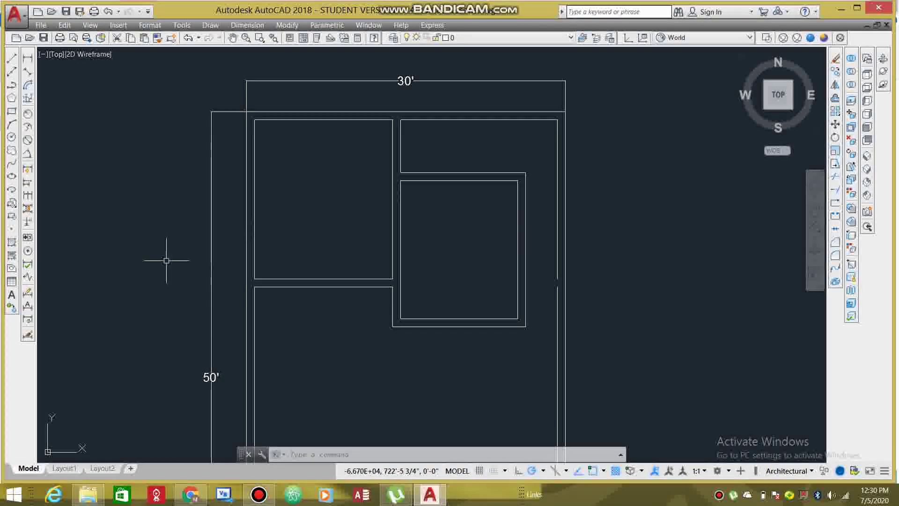
pyautogui.click(12, 296)
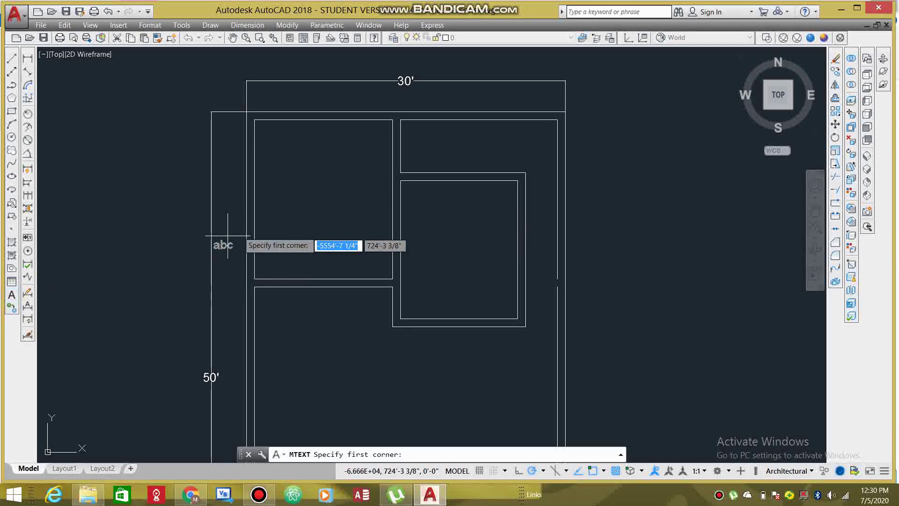
# Step: Place a two-line text label 'Bed Room' / '13' X 15'' in the upper-left room
pyautogui.click(271, 182)
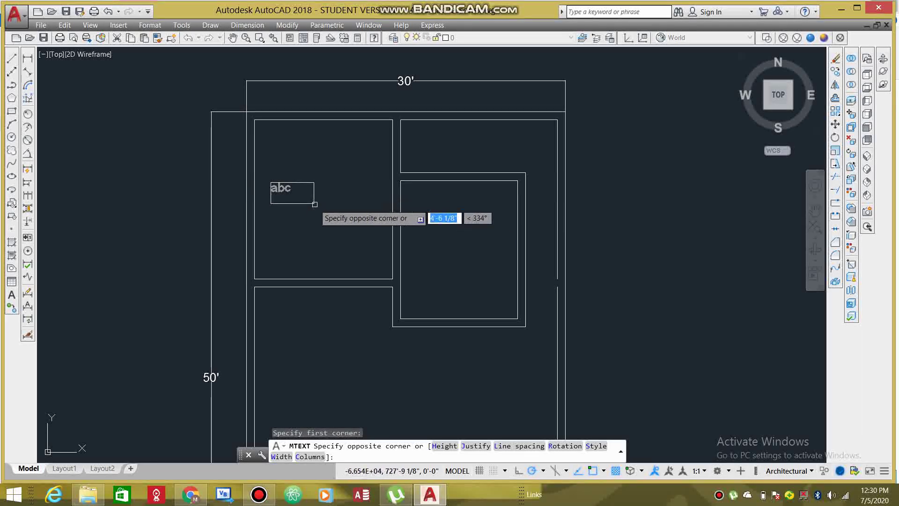
pyautogui.click(365, 233)
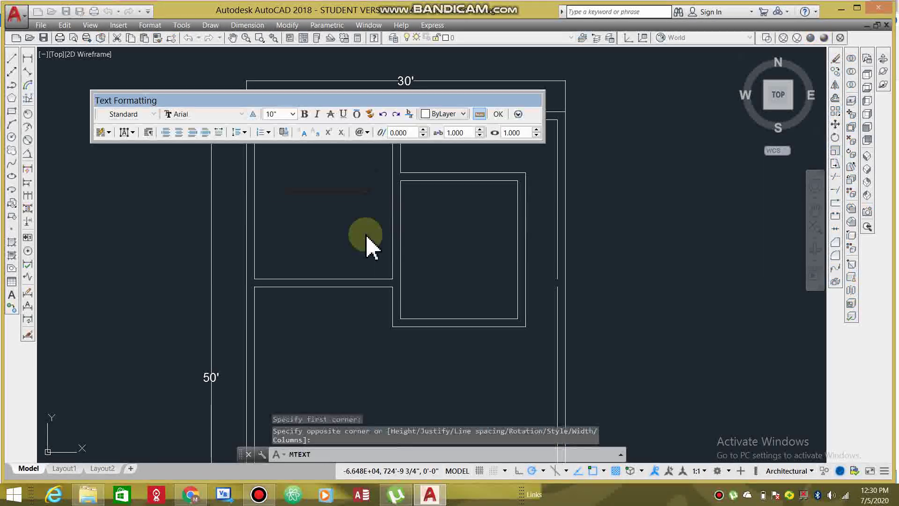
pyautogui.write('Bed Room')
pyautogui.press('Return')
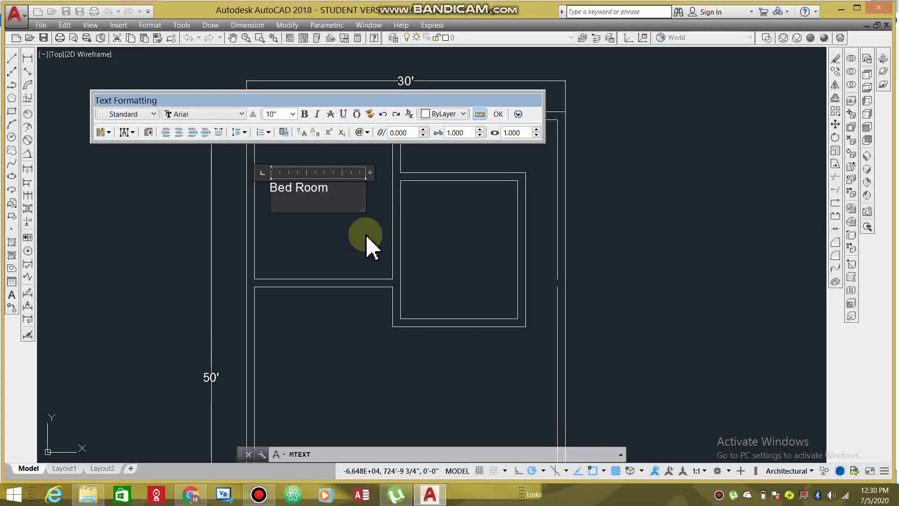
pyautogui.write("13' X 15")
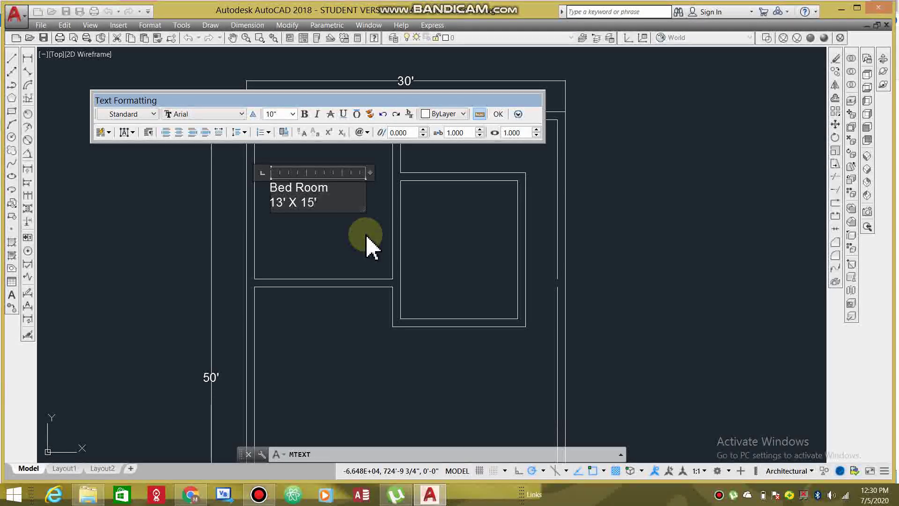
pyautogui.click(501, 114)
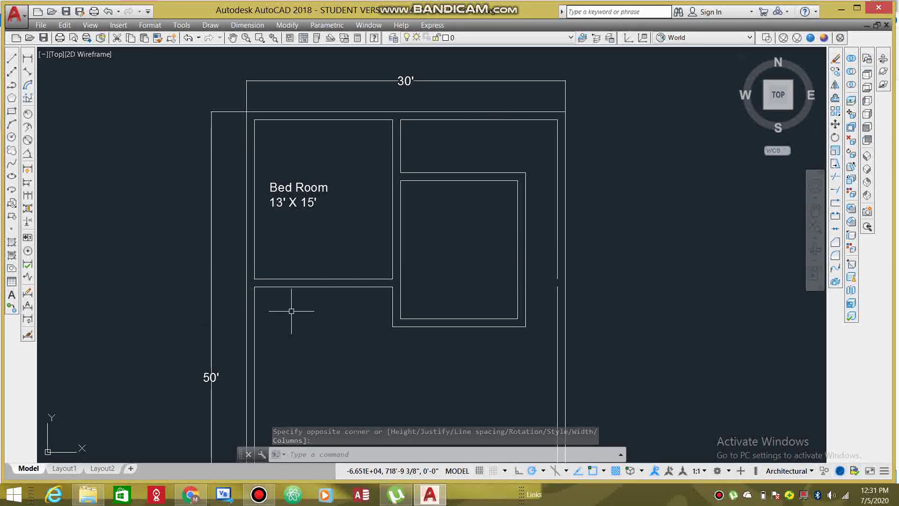
# Step: Place a two-line text label 'Child Bed' / '11' X 13'' in the middle-right room
pyautogui.click(12, 296)
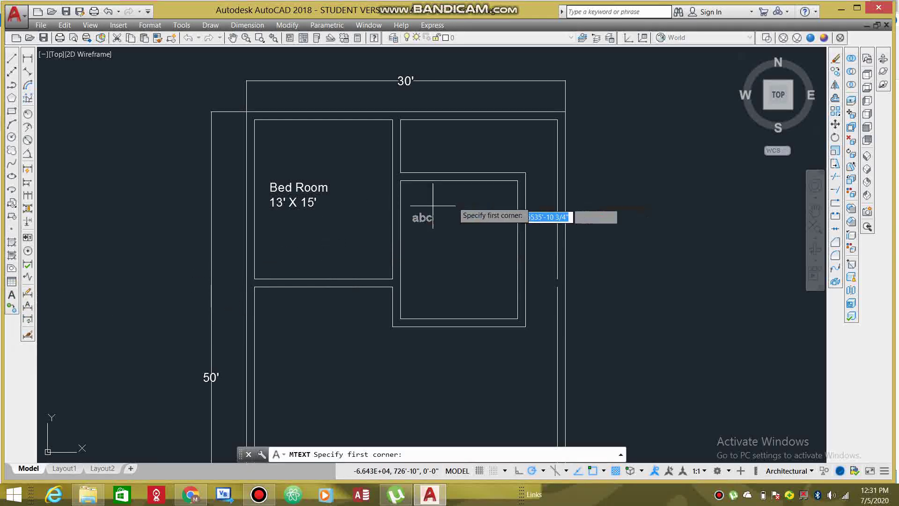
pyautogui.click(422, 222)
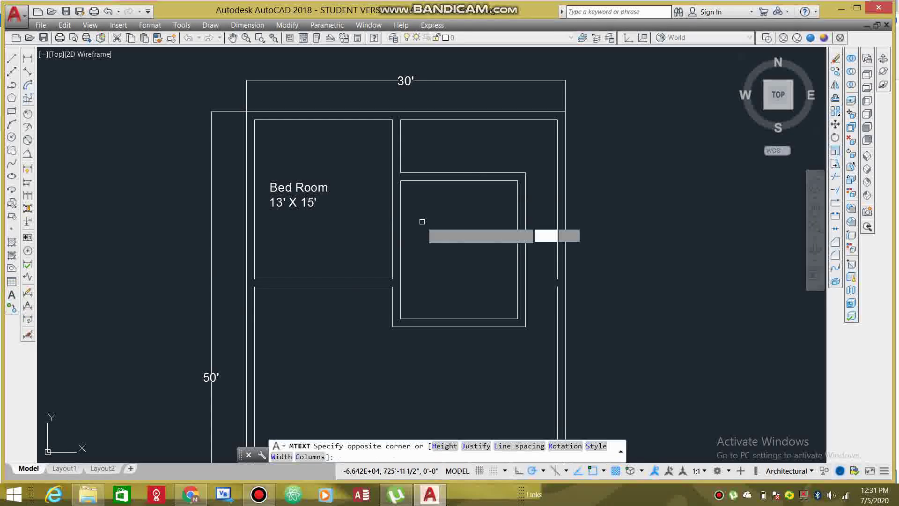
pyautogui.click(503, 271)
pyautogui.write('Chi')
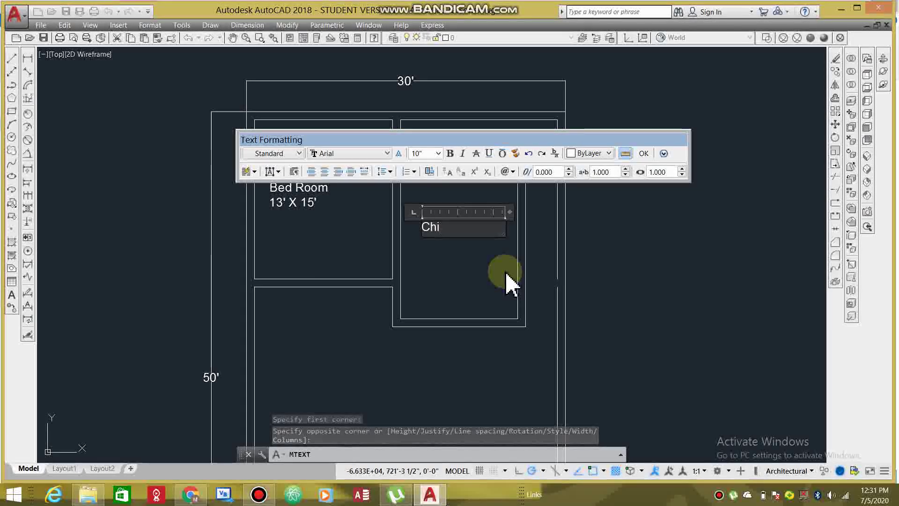
pyautogui.write('ld Bed')
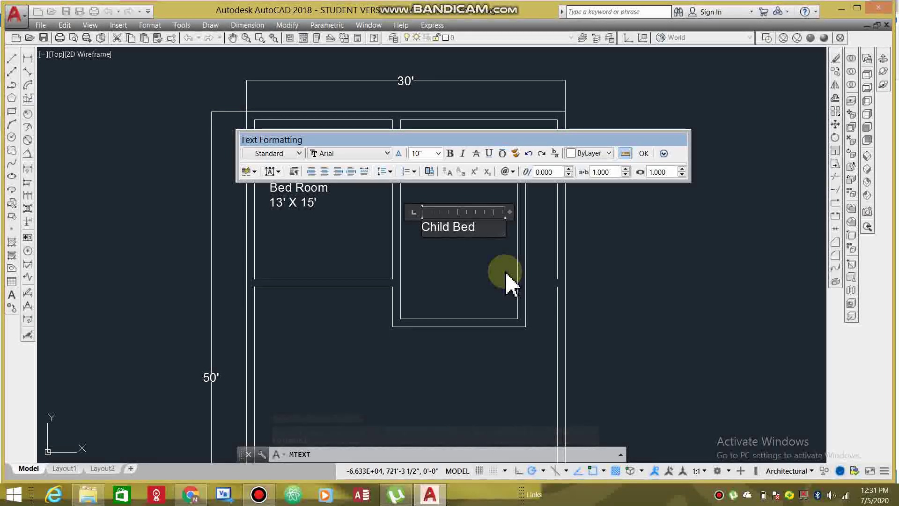
pyautogui.press('Return')
pyautogui.write("11'")
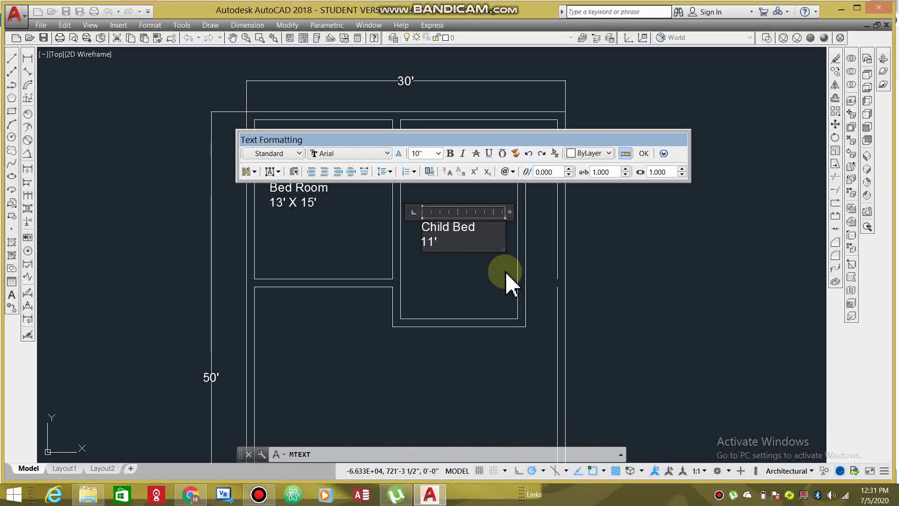
pyautogui.write(' X')
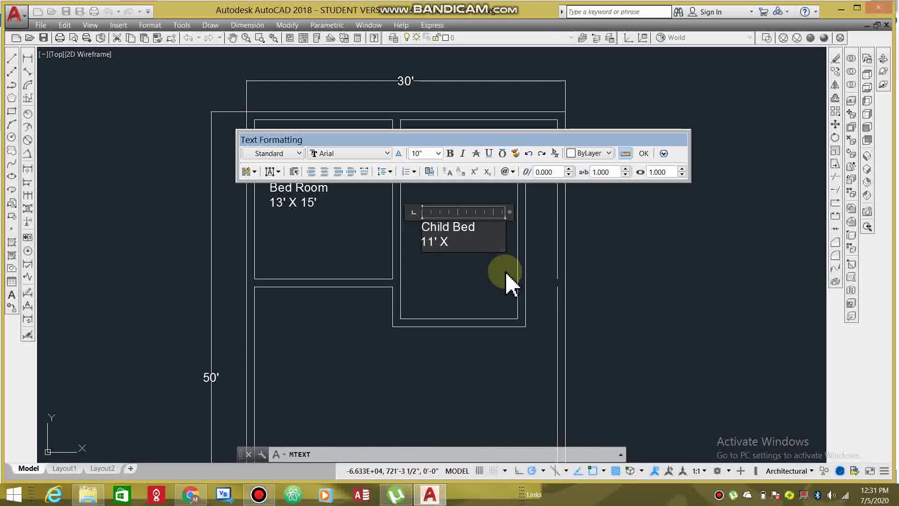
pyautogui.write(" 13'")
pyautogui.click(468, 241)
pyautogui.click(644, 153)
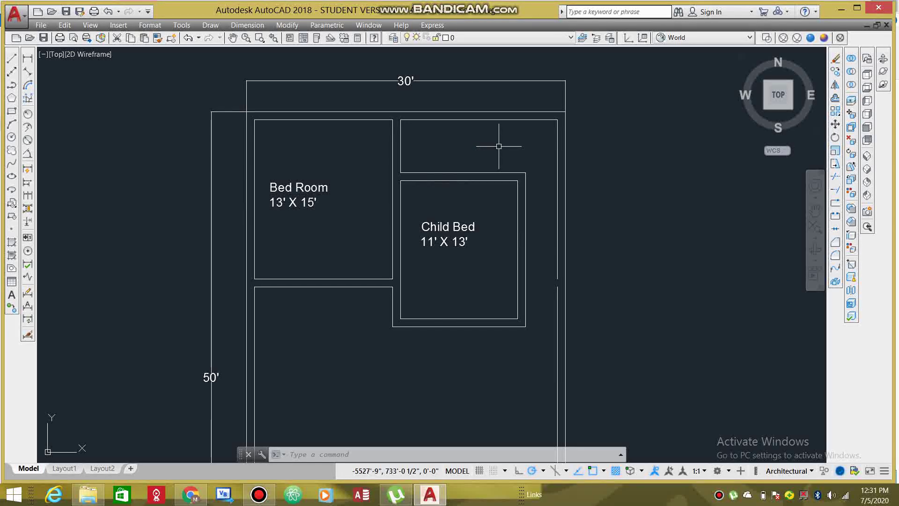
pyautogui.click(11, 294)
# Step: Place a two-line text label 'Open' / '5' wide' above the child bedroom
pyautogui.click(421, 132)
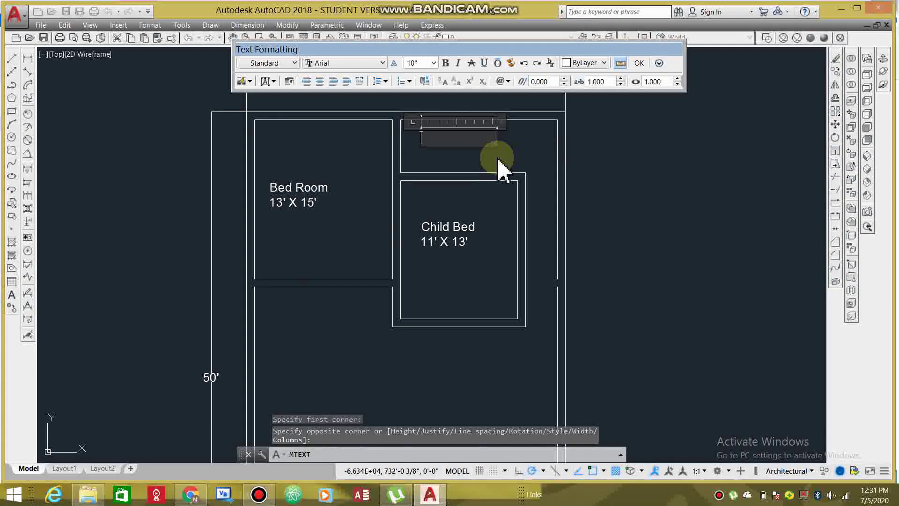
pyautogui.write('Open')
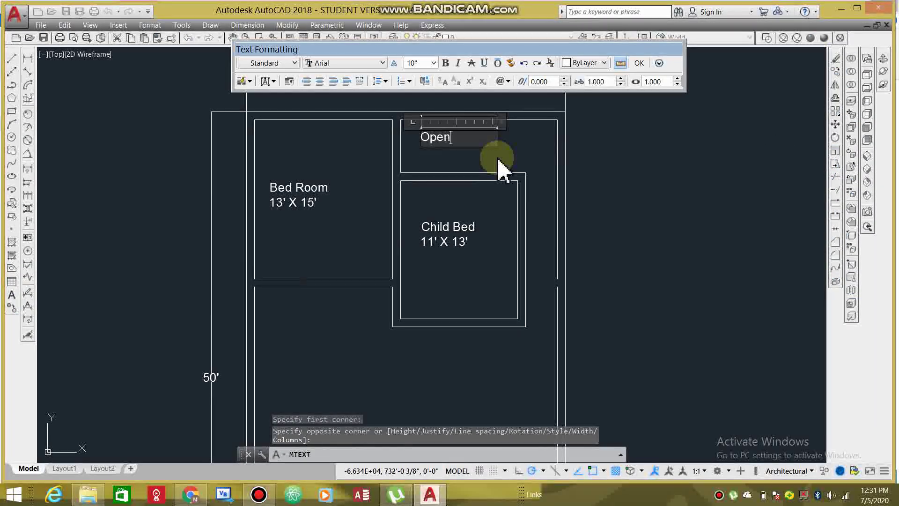
pyautogui.press('Return')
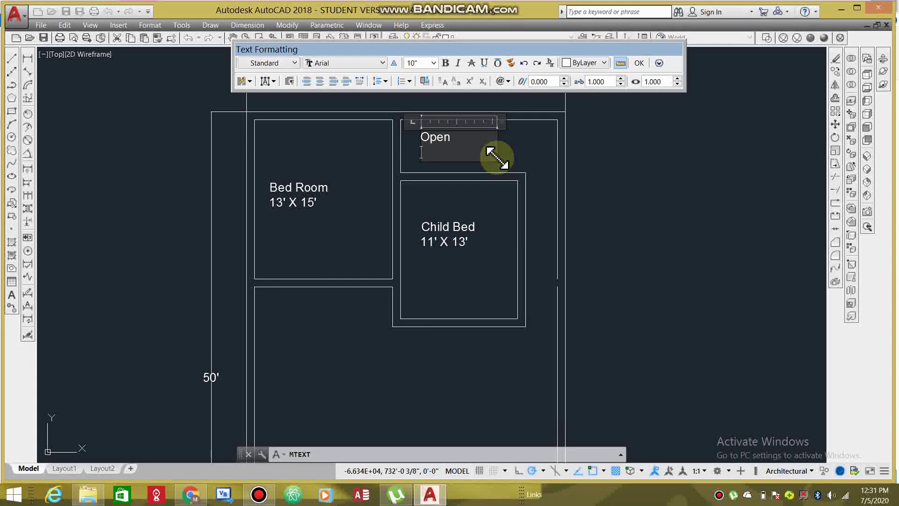
pyautogui.write("5' wide")
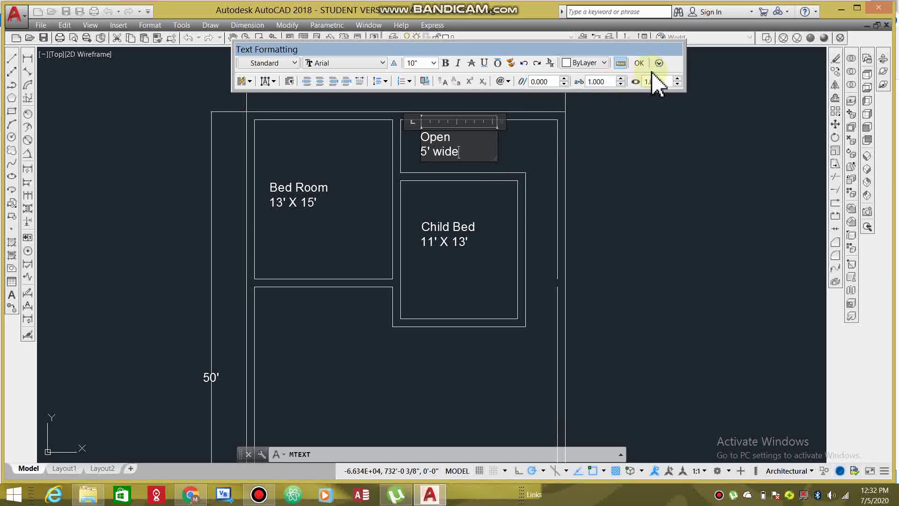
pyautogui.click(639, 63)
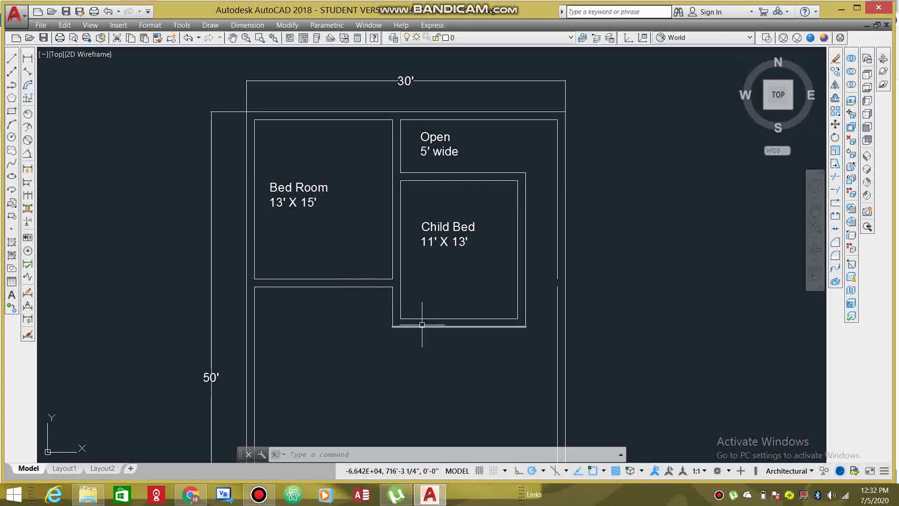
pyautogui.scroll(-1, 422, 324)
pyautogui.scroll(-2, 423, 293)
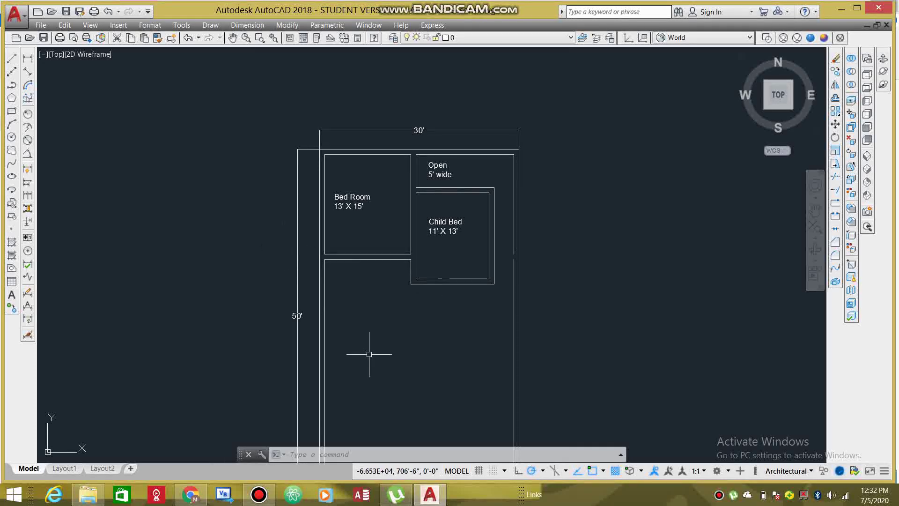
pyautogui.moveTo(377, 402); pyautogui.dragTo(378, 332, button='middle')
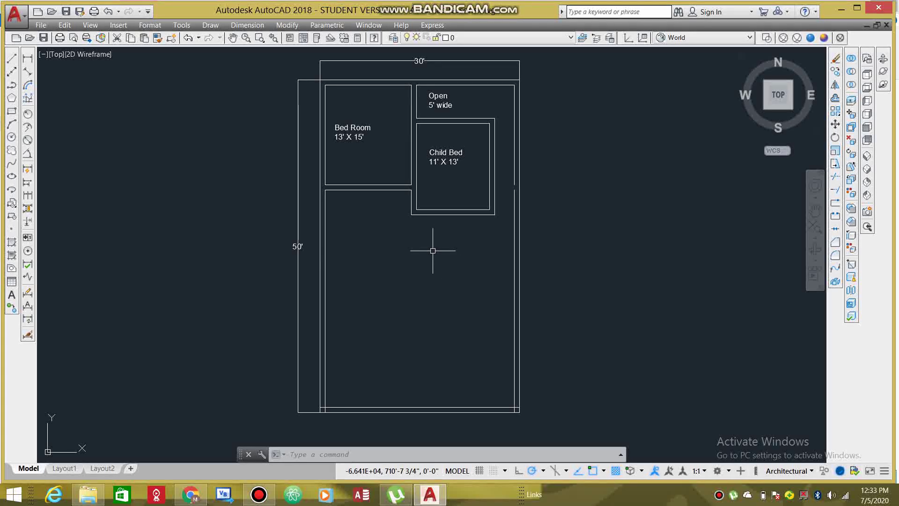
pyautogui.moveTo(430, 251); pyautogui.dragTo(453, 323, button='middle')
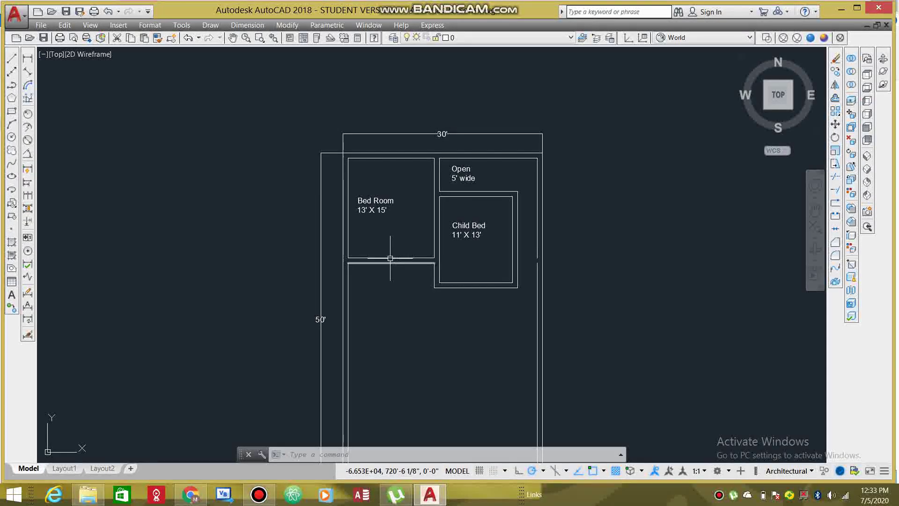
pyautogui.moveTo(366, 186)
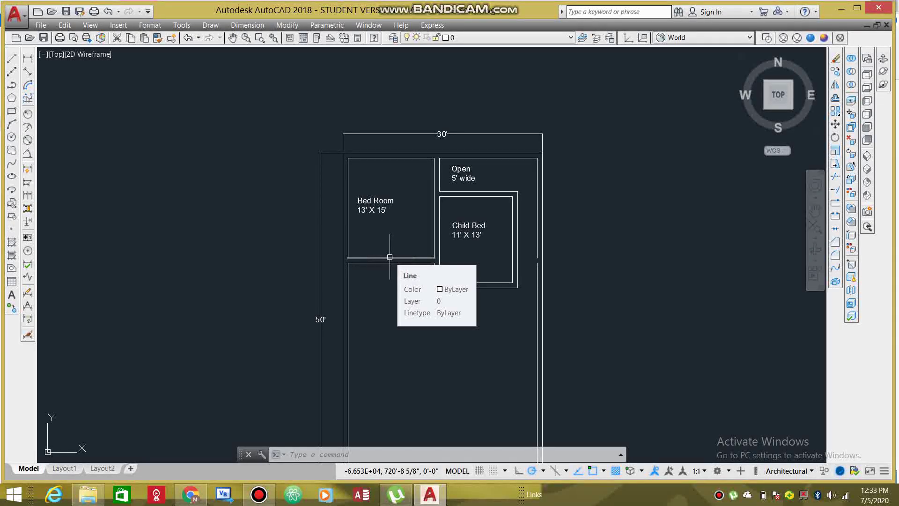
pyautogui.scroll(2, 389, 257)
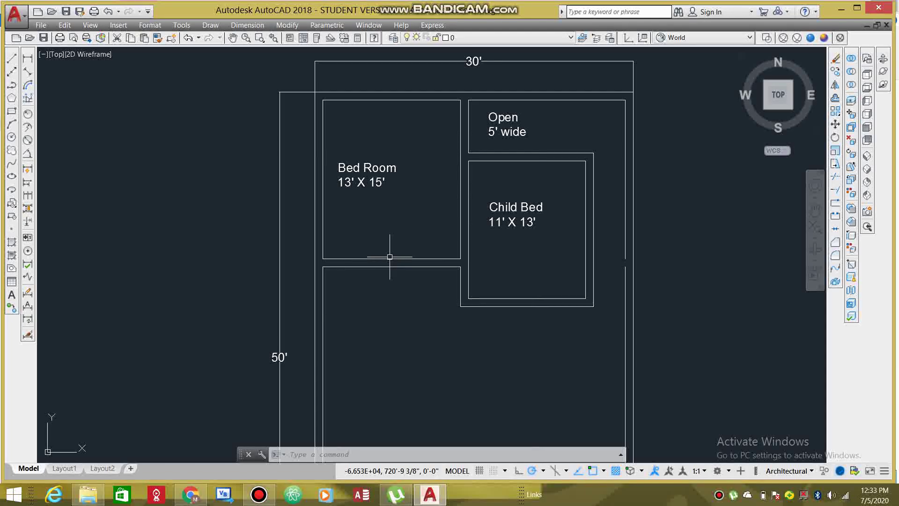
pyautogui.click(258, 494)
pyautogui.click(556, 142)
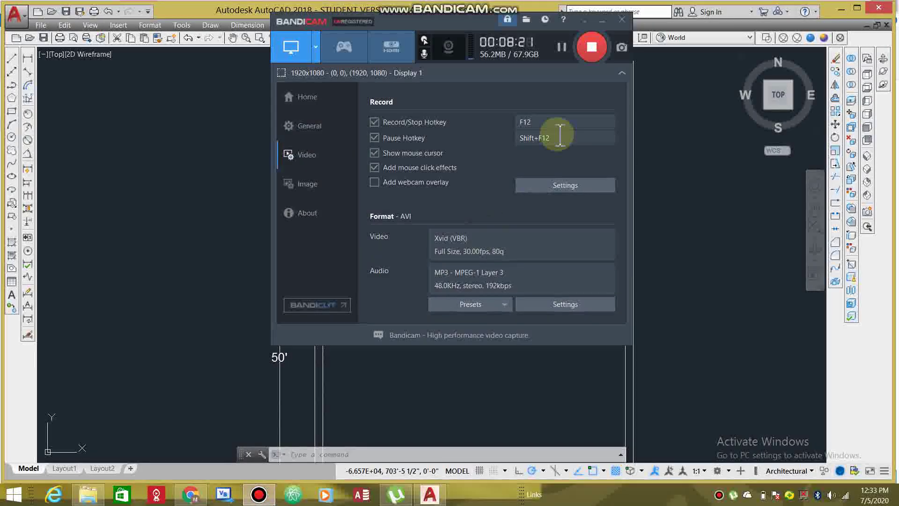